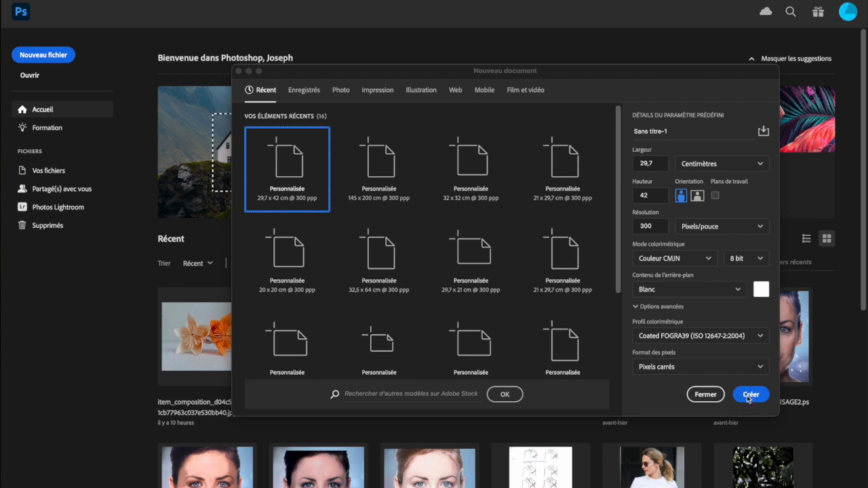
Create a blank document from the Lettre print preset, 8 x 11 inches at 300 ppi
{"action": "left_click", "coordinate": [371, 99]}
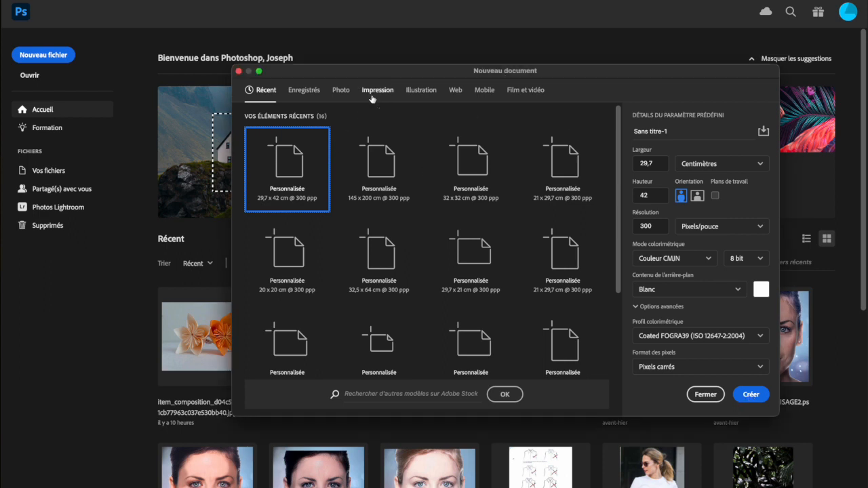
{"action": "left_click", "coordinate": [390, 90]}
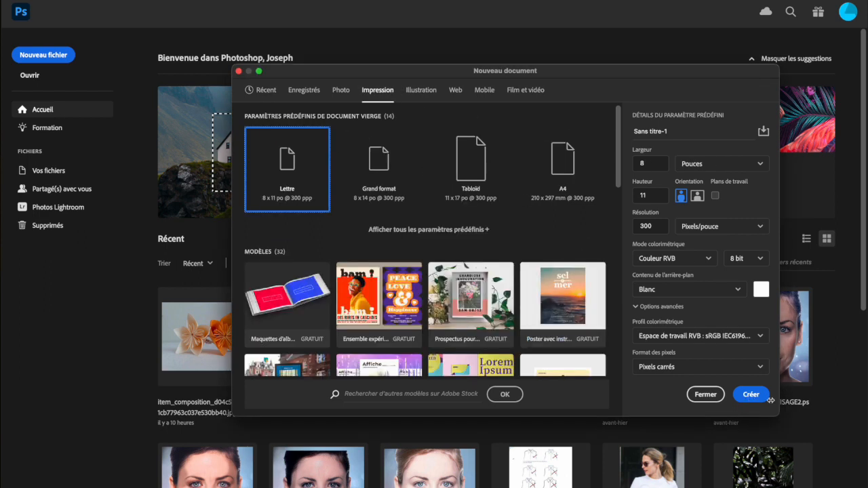
{"action": "left_click", "coordinate": [750, 394]}
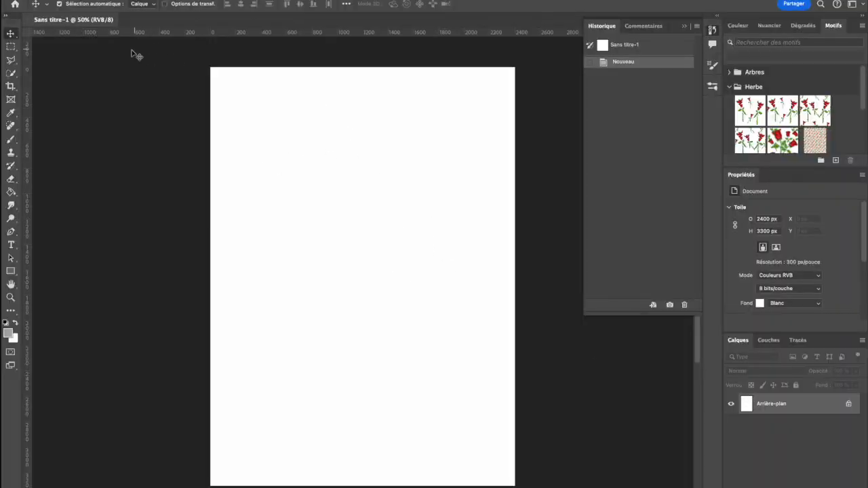
Open the Tache 3 PDF from the desktop in Photoshop 2024 and convert its locked background into a regular layer
{"action": "key", "text": "F11"}
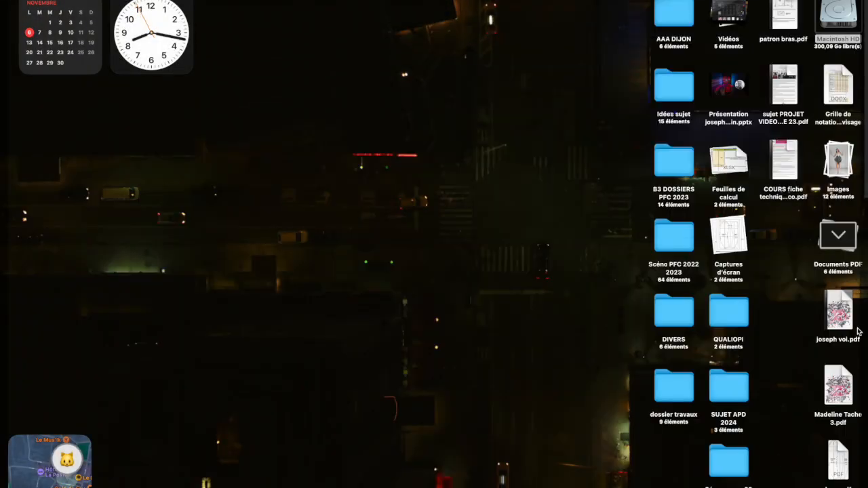
{"action": "right_click", "coordinate": [838, 388]}
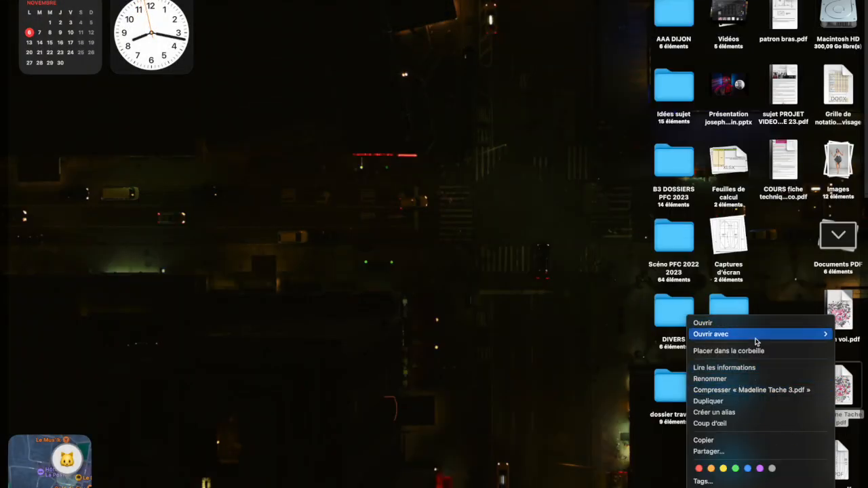
{"action": "mouse_move", "coordinate": [755, 335]}
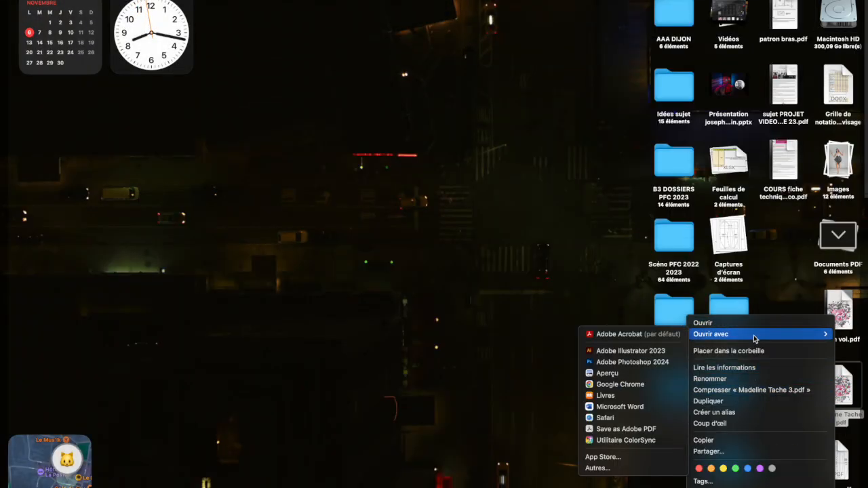
{"action": "left_click", "coordinate": [623, 363]}
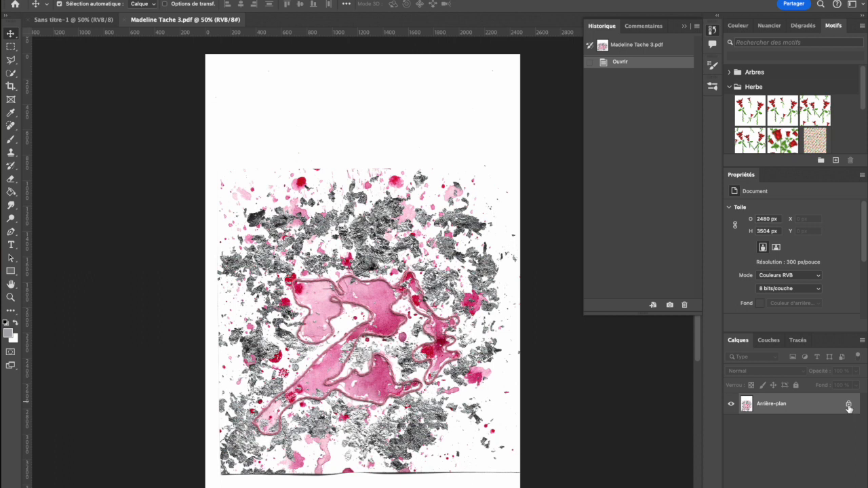
{"action": "left_click", "coordinate": [848, 405]}
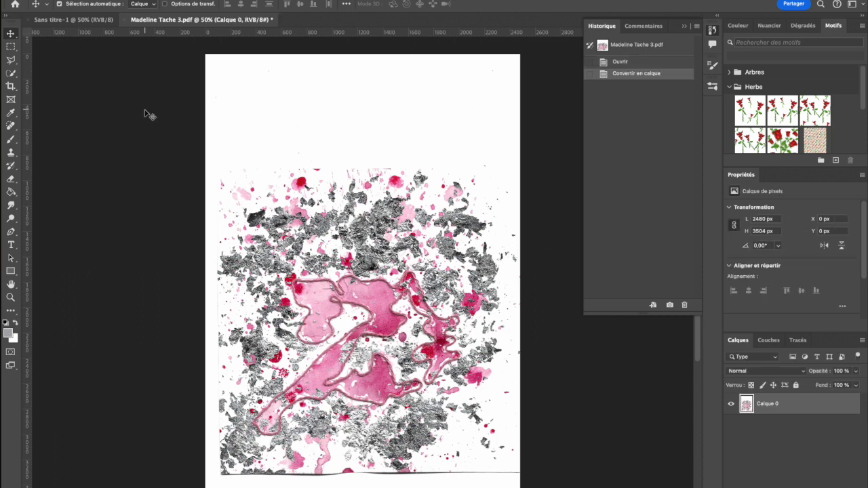
Select the painted area, about 2348 x 2379 px, and move it into Sans titre-1 at the page's upper-left corner
{"action": "left_click", "coordinate": [12, 46]}
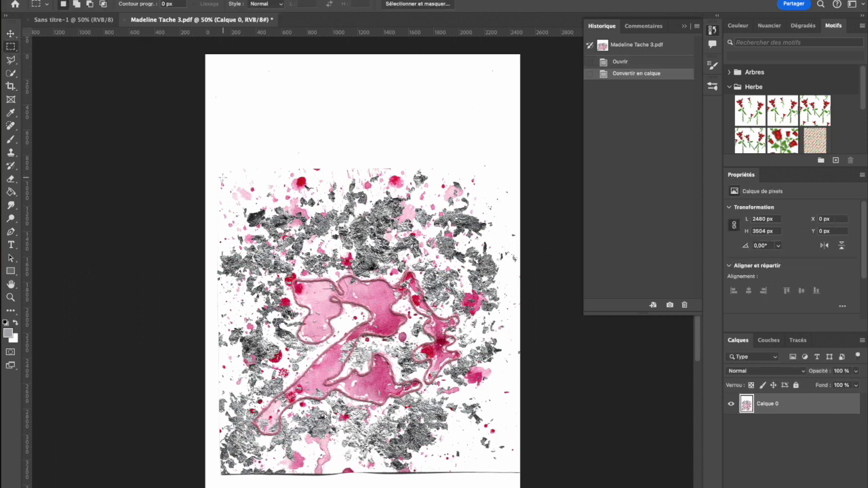
{"action": "left_click_drag", "start_coordinate": [221, 173], "coordinate": [520, 418]}
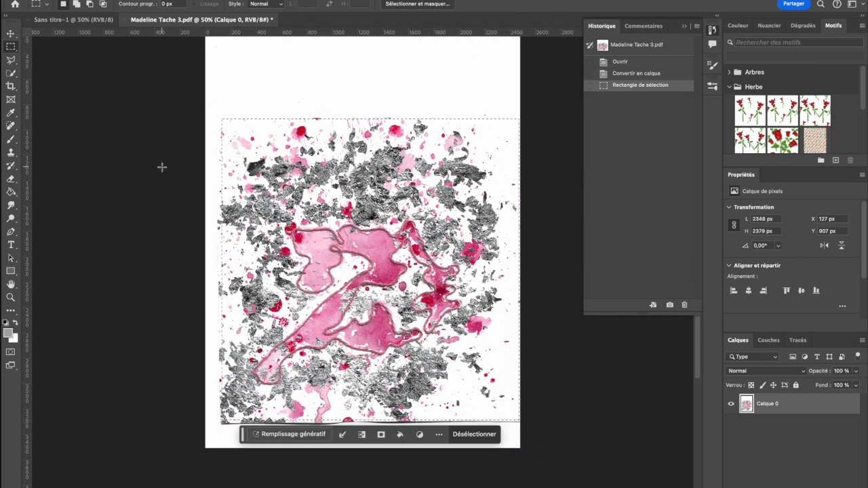
{"action": "left_click", "coordinate": [10, 35]}
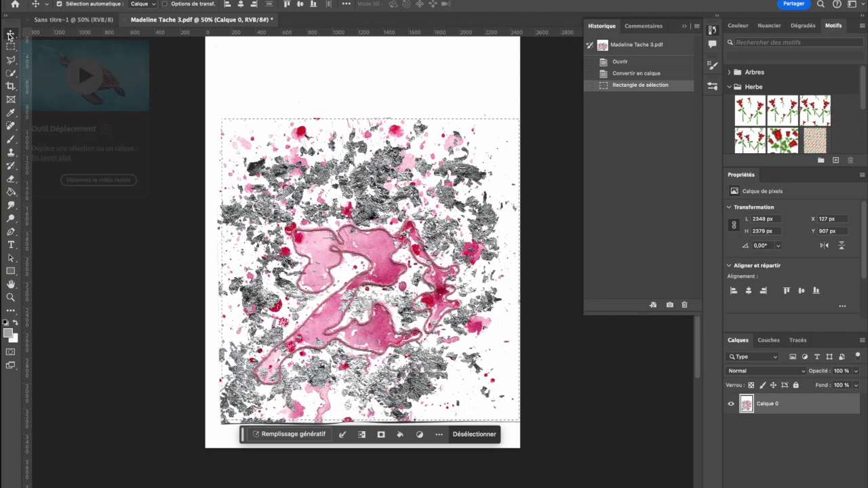
{"action": "left_click_drag", "start_coordinate": [296, 250], "coordinate": [260, 104]}
{"action": "left_click_drag", "start_coordinate": [349, 124], "coordinate": [415, 212]}
Scale the placed motif down proportionally to about 704 x 713 px, keeping it in the page's upper-left corner
{"action": "key", "text": "ctrl+t"}
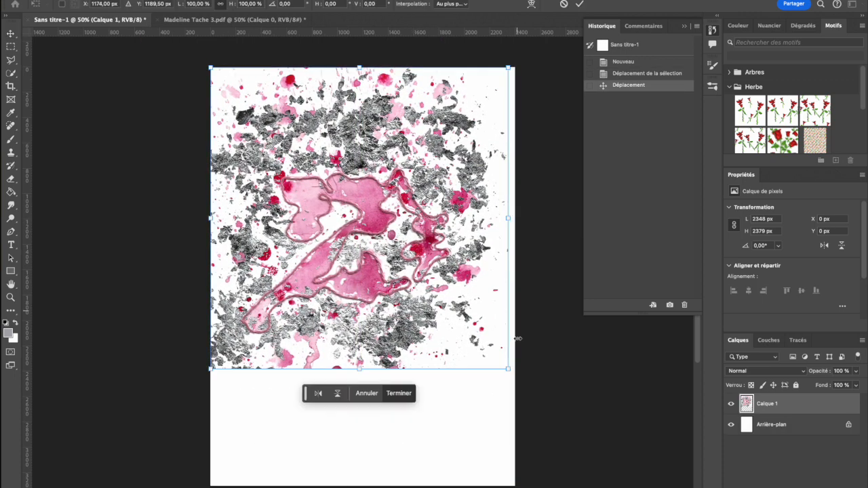
{"action": "left_click_drag", "start_coordinate": [507, 370], "coordinate": [301, 156]}
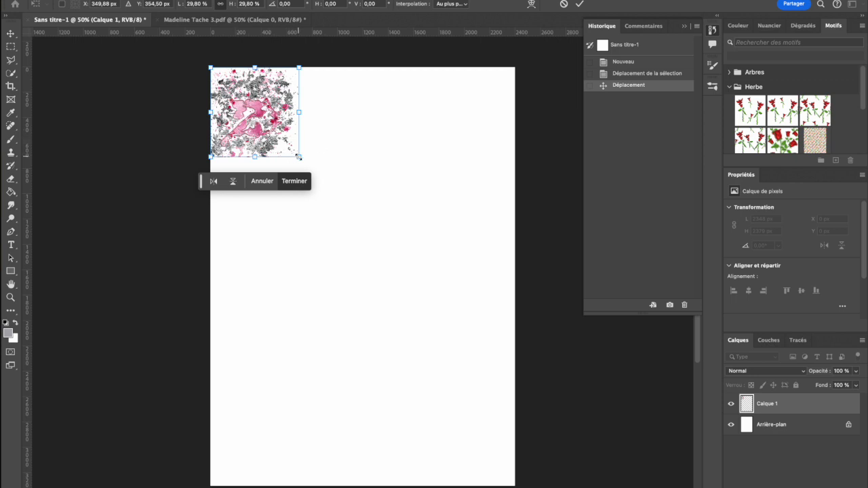
{"action": "mouse_move", "coordinate": [301, 159]}
{"action": "left_mouse_down"}
{"action": "mouse_move", "coordinate": [305, 171]}
{"action": "mouse_move", "coordinate": [285, 146]}
{"action": "mouse_move", "coordinate": [295, 164]}
{"action": "left_mouse_up"}
{"action": "key", "text": "Return"}
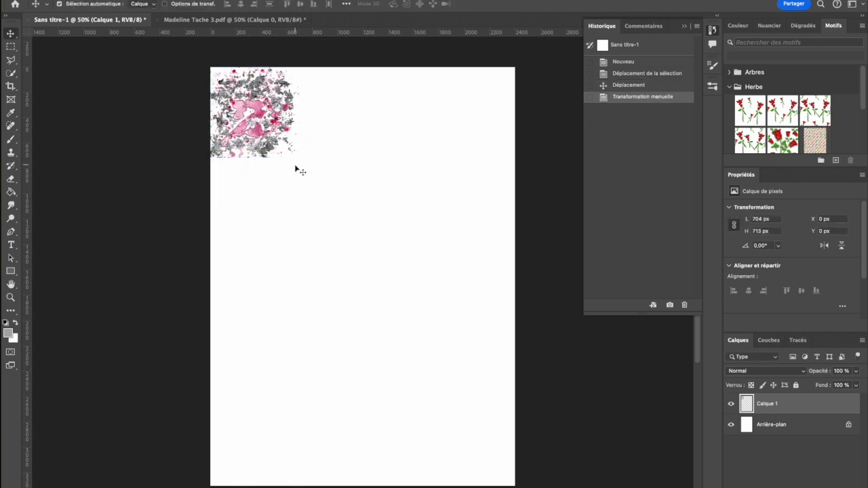
Try to select the motif's white background with the Magic Wand, then clear the selection
{"action": "left_click", "coordinate": [10, 74]}
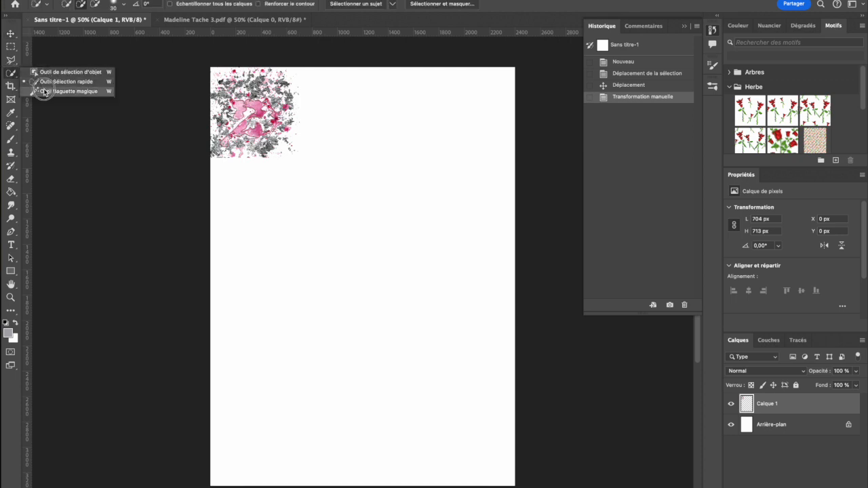
{"action": "left_click", "coordinate": [44, 92]}
{"action": "scroll", "coordinate": [301, 102], "scroll_direction": "up", "scroll_amount": 3}
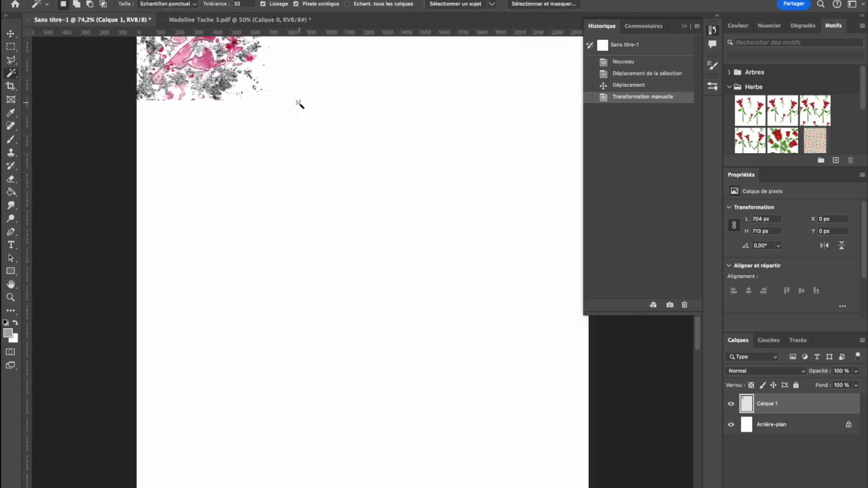
{"action": "scroll", "coordinate": [300, 102], "scroll_direction": "up", "scroll_amount": 5}
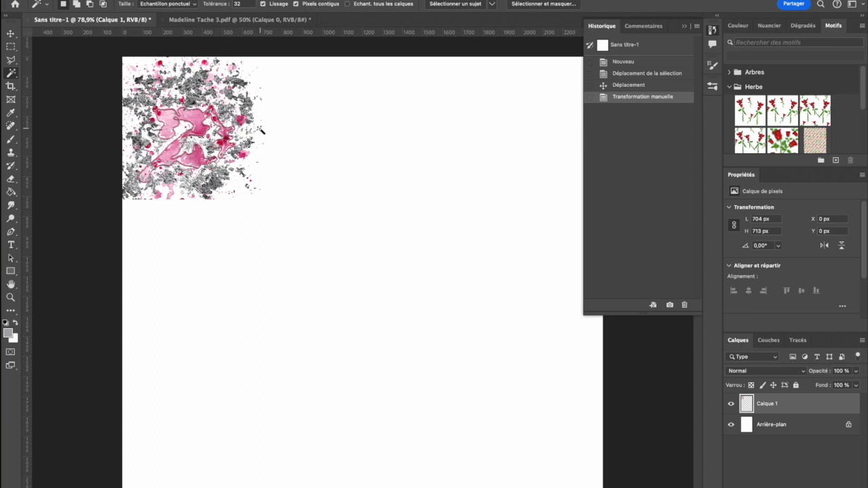
{"action": "left_click", "coordinate": [260, 128]}
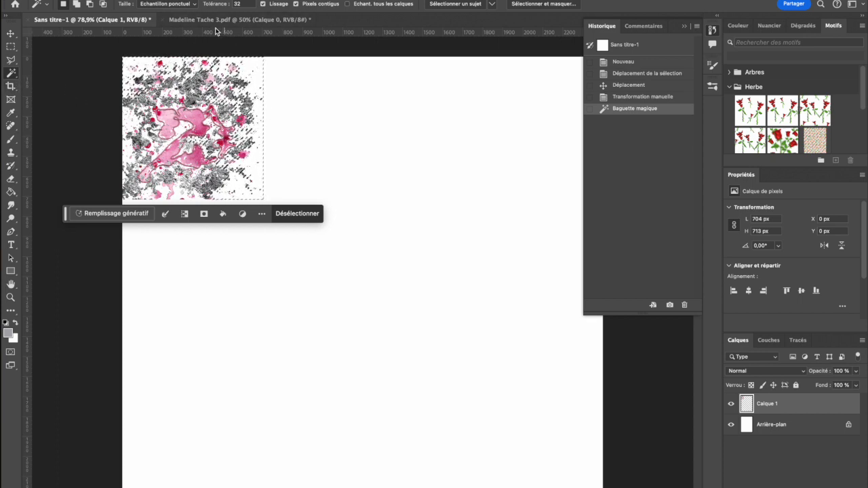
{"action": "key", "text": "super+d"}
Select the motif's white areas by colour range, adjusting the tolerance, then delete them from Calque 1 and deselect
{"action": "left_click", "coordinate": [182, 2]}
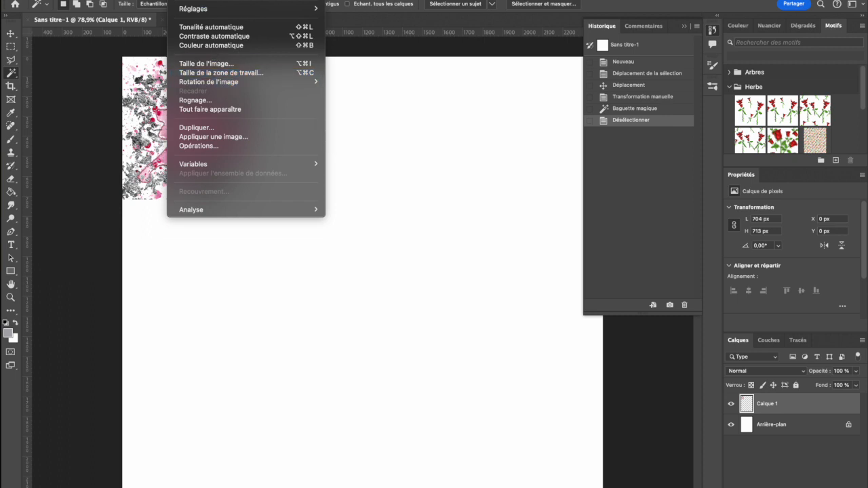
{"action": "mouse_move", "coordinate": [267, 1]}
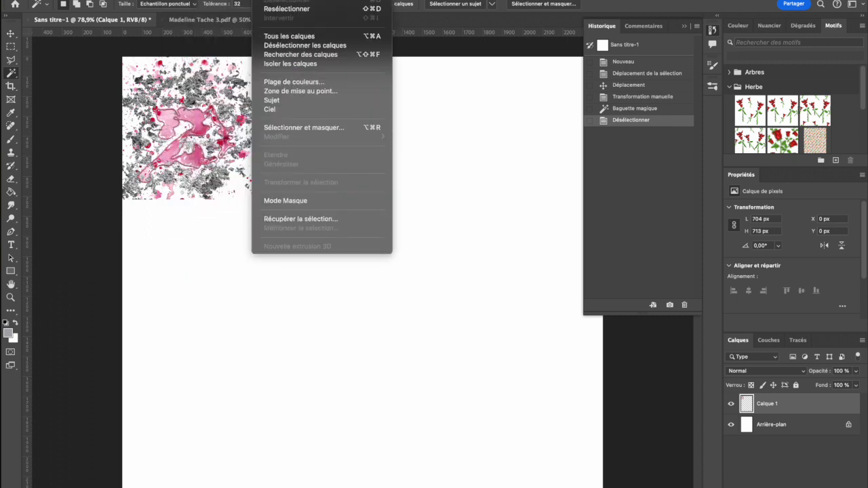
{"action": "left_click", "coordinate": [292, 83]}
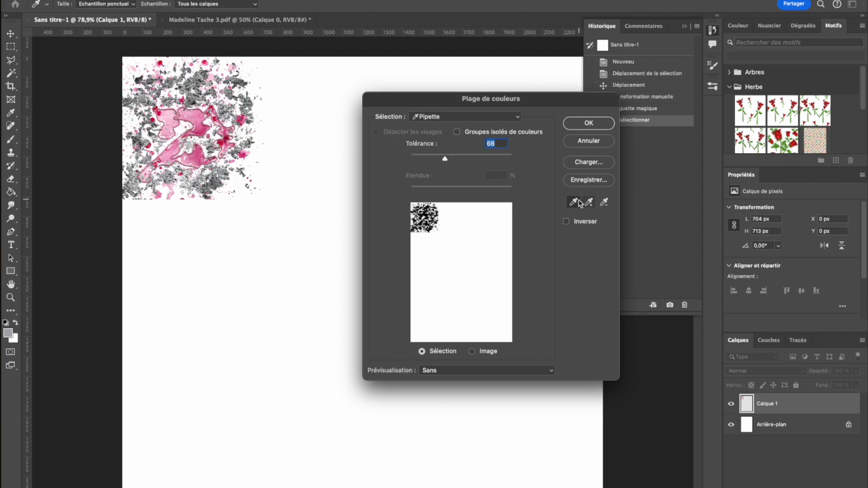
{"action": "left_click", "coordinate": [253, 157]}
{"action": "mouse_move", "coordinate": [445, 156]}
{"action": "left_mouse_down"}
{"action": "mouse_move", "coordinate": [464, 159]}
{"action": "mouse_move", "coordinate": [448, 162]}
{"action": "left_mouse_up"}
{"action": "left_click_drag", "start_coordinate": [448, 161], "coordinate": [443, 159]}
{"action": "left_click", "coordinate": [581, 124]}
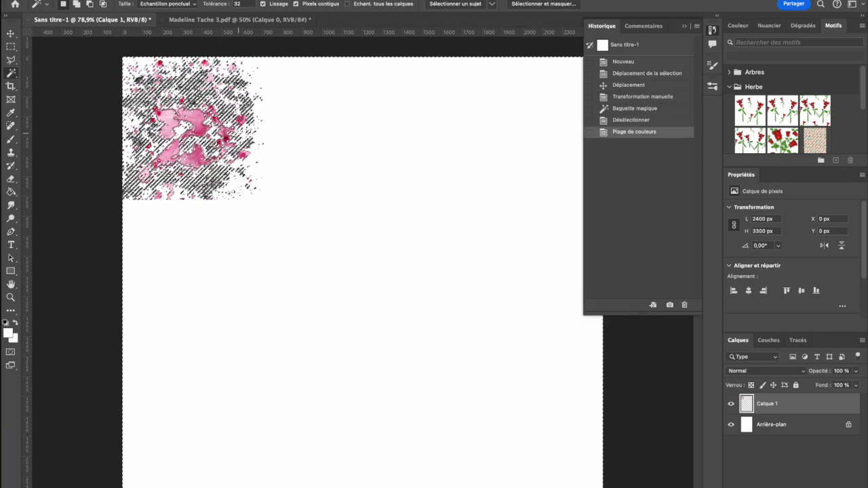
{"action": "key", "text": "Delete"}
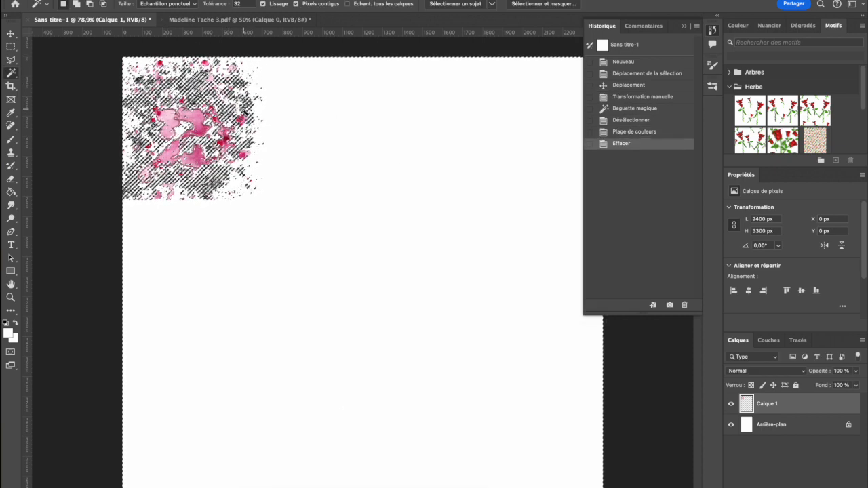
{"action": "key", "text": "ctrl+d"}
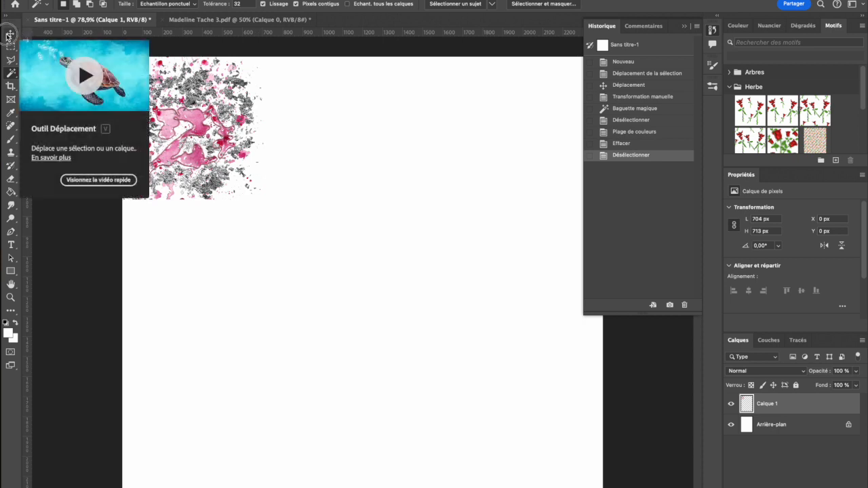
Shift the motif slightly upward and place a duplicate diagonally below and to its right, at about X 632, Y 370 px
{"action": "left_click", "coordinate": [12, 34]}
{"action": "mouse_move", "coordinate": [313, 205]}
{"action": "left_mouse_down"}
{"action": "mouse_move", "coordinate": [237, 99]}
{"action": "mouse_move", "coordinate": [227, 120]}
{"action": "mouse_move", "coordinate": [332, 182]}
{"action": "mouse_move", "coordinate": [323, 203]}
{"action": "left_mouse_up"}
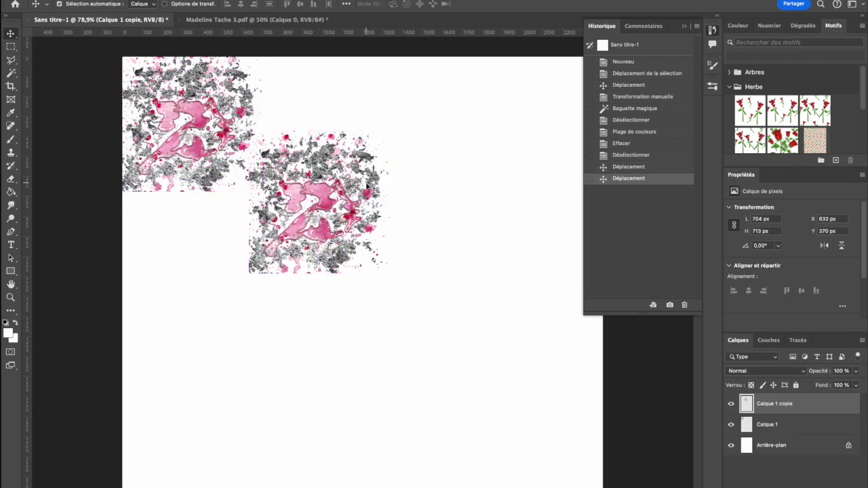
Try rotating the duplicated motif by about 23°, then undo the rotation
{"action": "key", "text": "ctrl+t"}
{"action": "left_click_drag", "start_coordinate": [403, 119], "coordinate": [424, 161]}
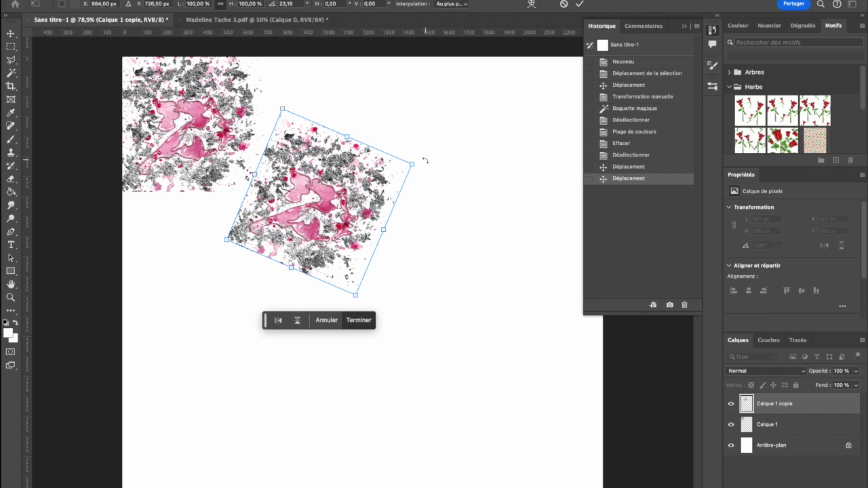
{"action": "key", "text": "ctrl+z"}
Stagger the repeat: place a copy below the original, shift the diagonal copy to about X 542, Y 318 px, and duplicate it directly above
{"action": "left_click_drag", "start_coordinate": [332, 187], "coordinate": [195, 249]}
{"action": "key", "text": "Return"}
{"action": "left_click_drag", "start_coordinate": [313, 226], "coordinate": [355, 77]}
{"action": "left_click_drag", "start_coordinate": [306, 163], "coordinate": [316, 67]}
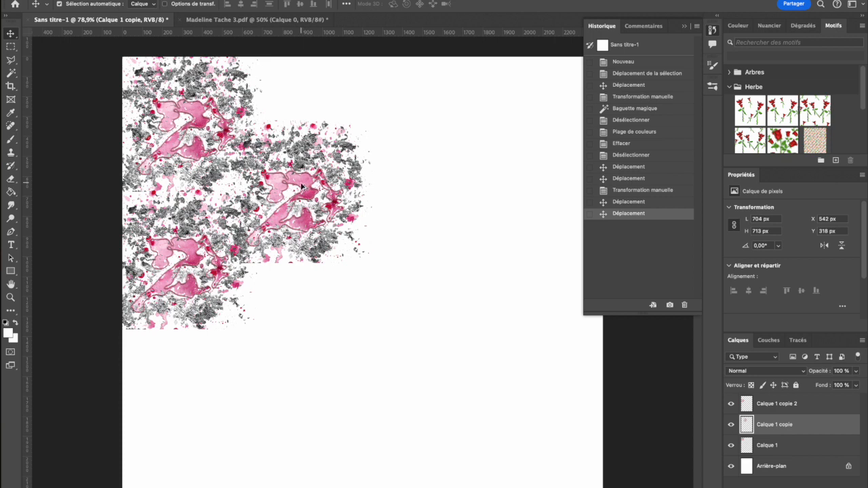
{"action": "left_click_drag", "start_coordinate": [300, 185], "coordinate": [300, 77]}
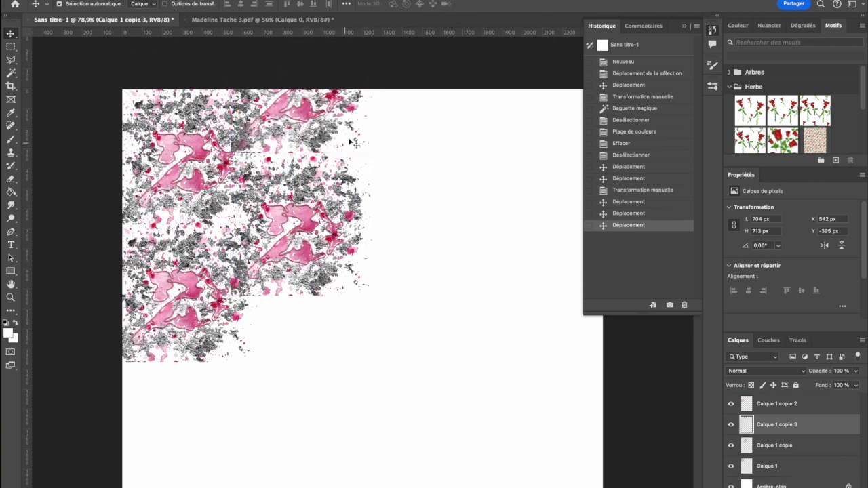
Select all four motif layers and duplicate them to the right, with the group starting at about X 1086 px
{"action": "left_click_drag", "start_coordinate": [381, 117], "coordinate": [160, 295]}
{"action": "left_click_drag", "start_coordinate": [216, 241], "coordinate": [507, 249]}
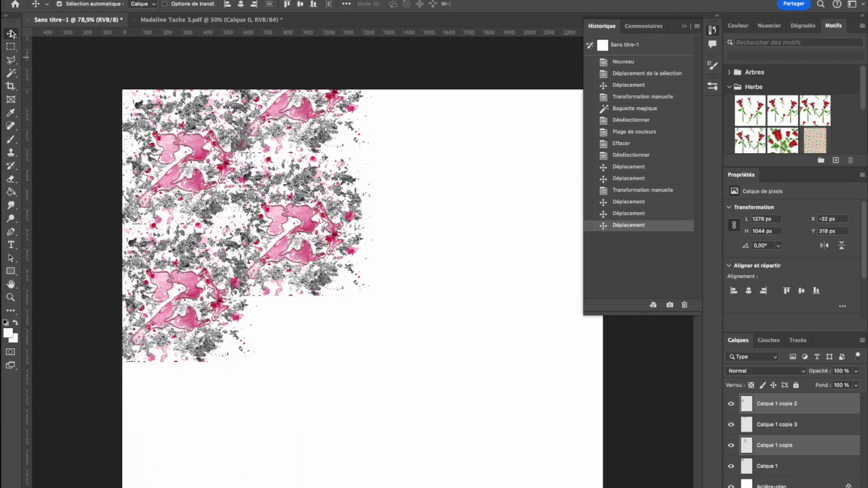
{"action": "left_click_drag", "start_coordinate": [405, 123], "coordinate": [152, 334]}
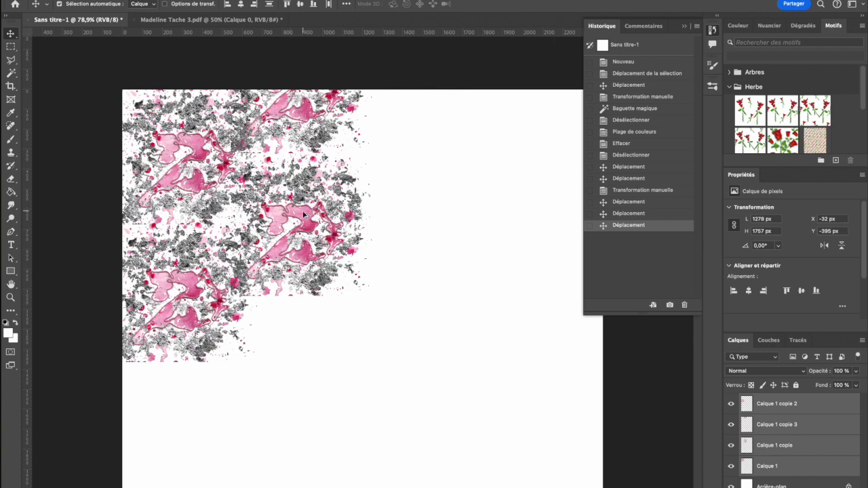
{"action": "left_click_drag", "start_coordinate": [303, 214], "coordinate": [526, 224]}
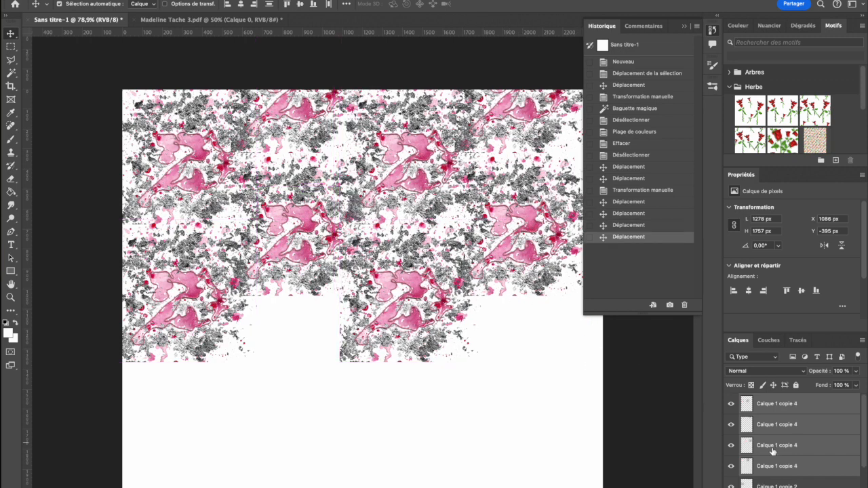
Select all eight motif layers, from the uppermost copy down to the original, and merge them into one layer
{"action": "left_click", "coordinate": [783, 407]}
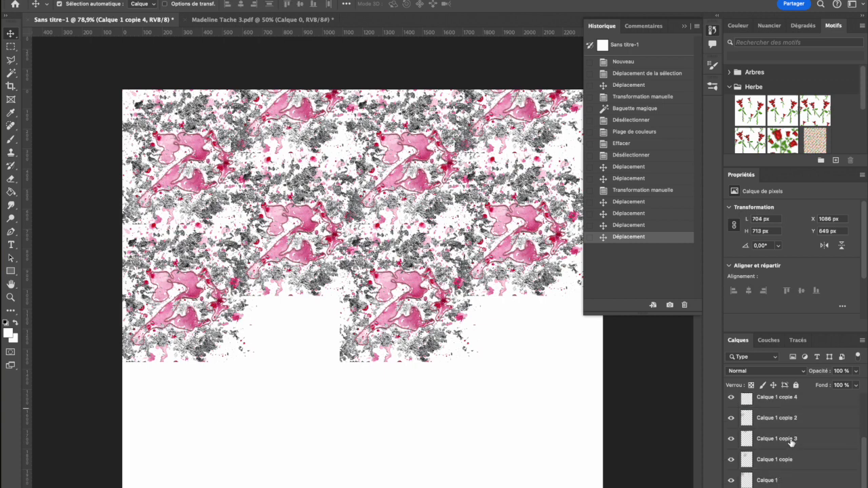
{"action": "scroll", "coordinate": [790, 443], "scroll_direction": "up", "scroll_amount": 3}
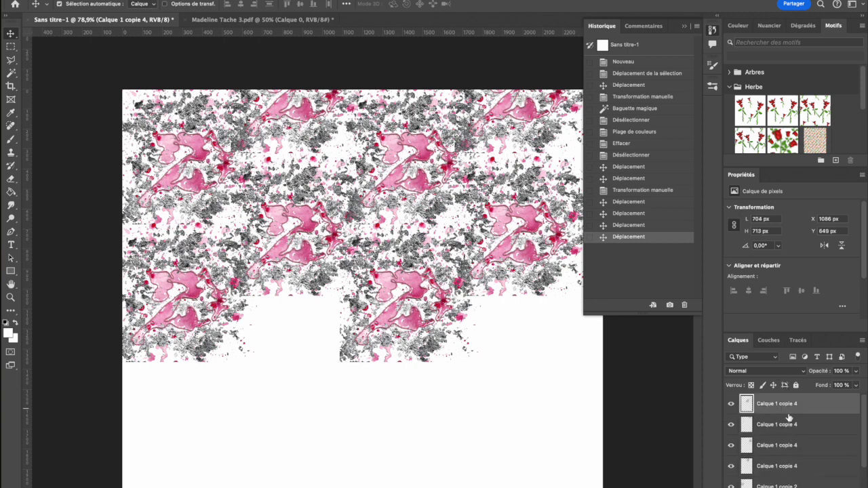
{"action": "scroll", "coordinate": [788, 417], "scroll_direction": "down", "scroll_amount": 3}
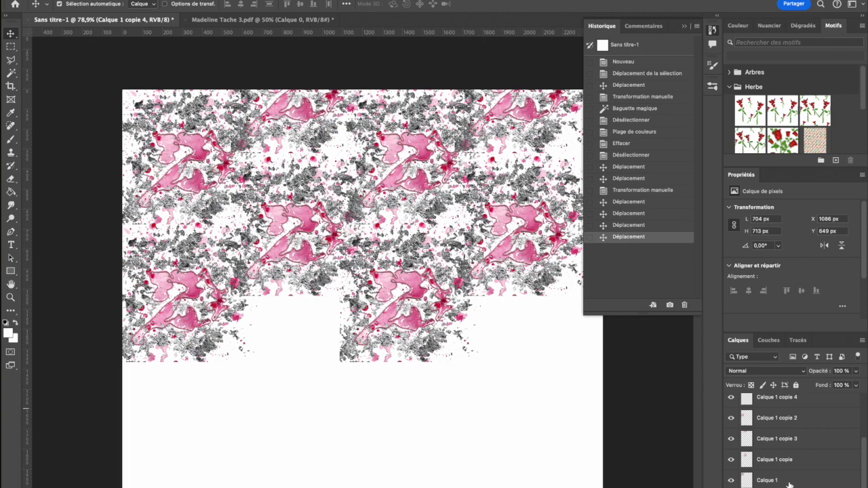
{"action": "left_click", "coordinate": [788, 484], "text": "shift"}
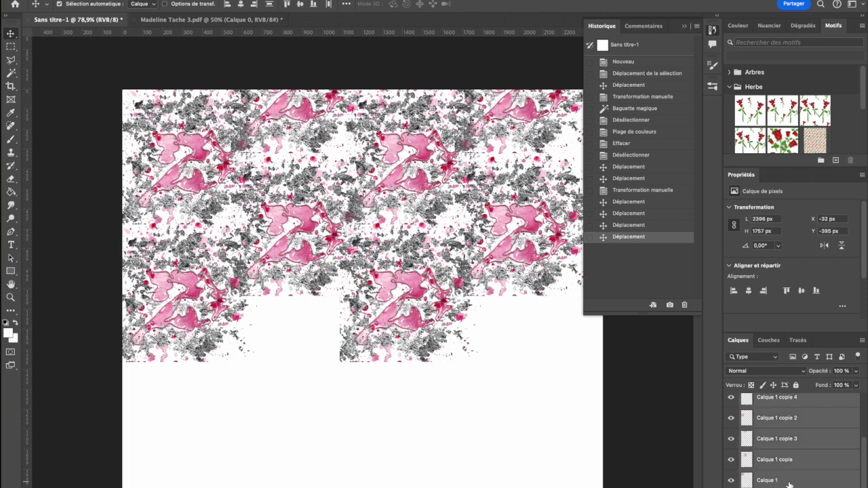
{"action": "right_click", "coordinate": [780, 426]}
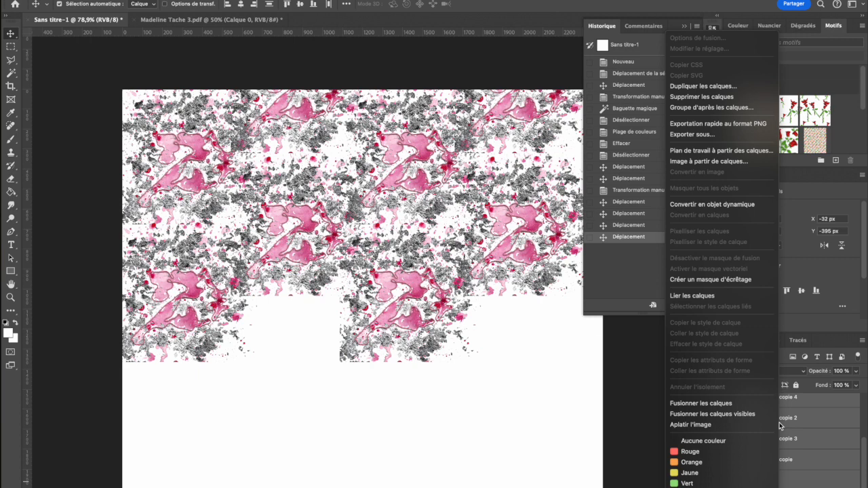
{"action": "left_click", "coordinate": [744, 404]}
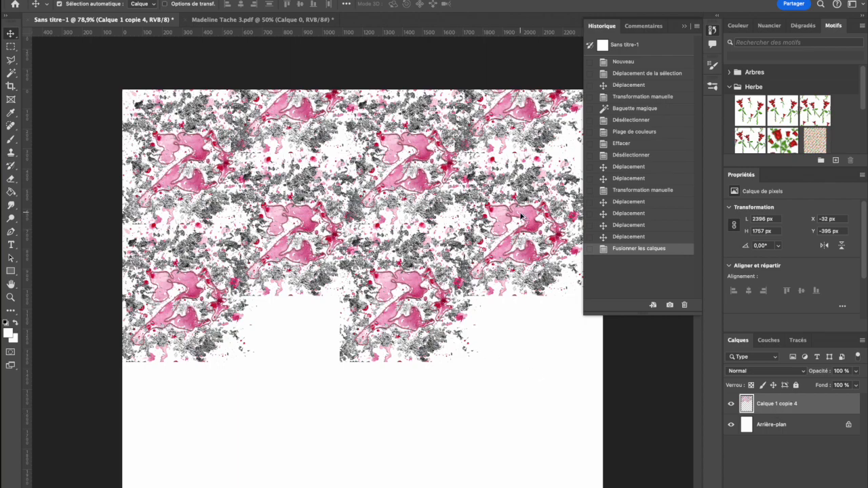
Duplicate the merged pattern block downward twice to fill the page, placing the copies at about Y 949 px and Y 2257 px
{"action": "left_click_drag", "start_coordinate": [520, 215], "coordinate": [521, 481]}
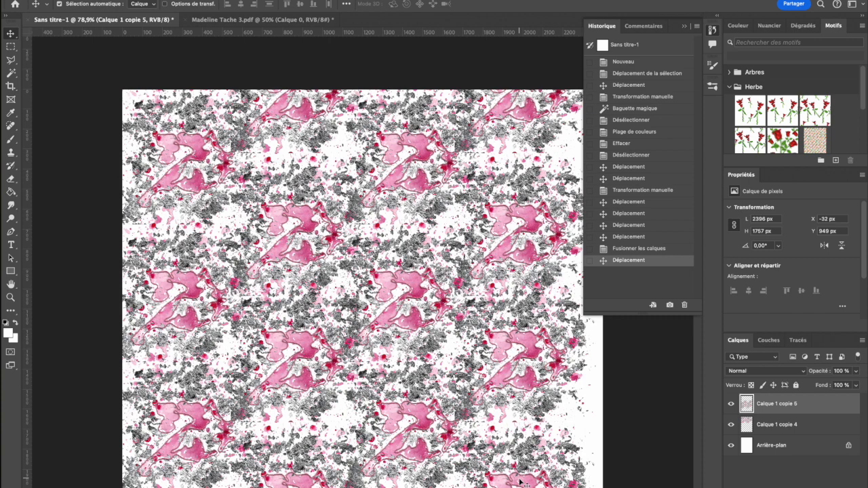
{"action": "scroll", "coordinate": [520, 481], "scroll_direction": "down", "scroll_amount": 5}
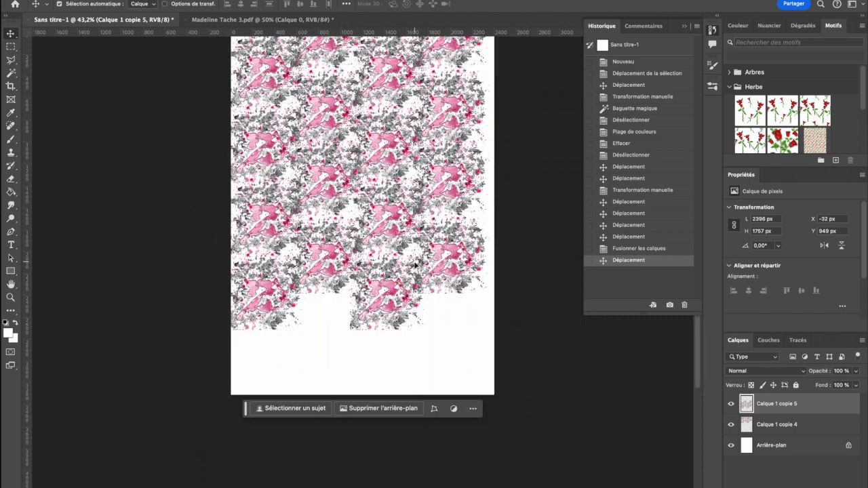
{"action": "left_click_drag", "start_coordinate": [395, 218], "coordinate": [398, 357]}
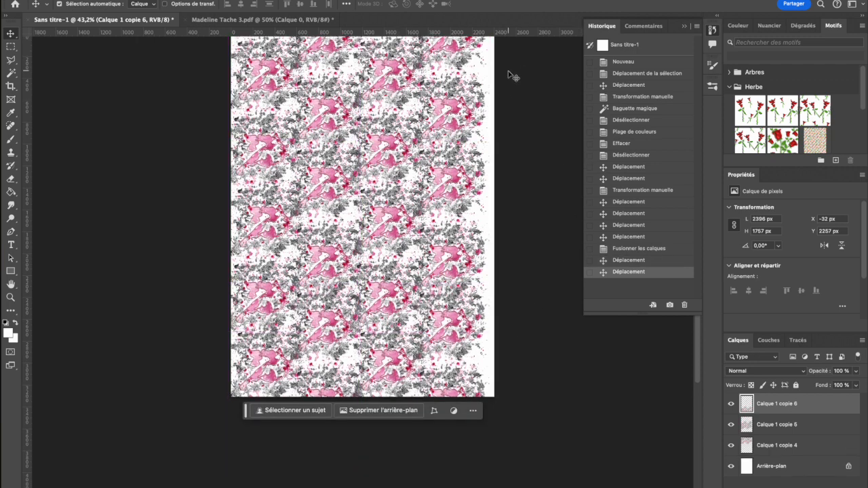
Select the three pattern layers, shift them to about X 4, Y -433 px, and merge them into one layer
{"action": "scroll", "coordinate": [513, 80], "scroll_direction": "up", "scroll_amount": 3}
{"action": "left_click_drag", "start_coordinate": [517, 147], "coordinate": [200, 468]}
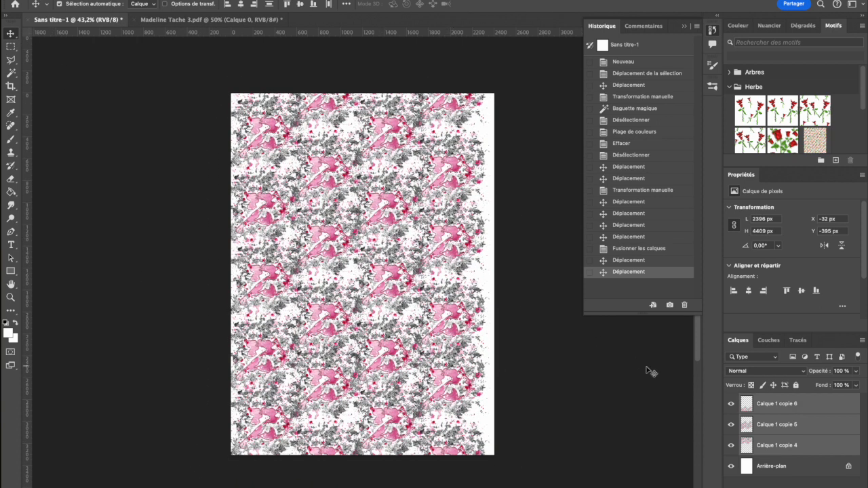
{"action": "left_click_drag", "start_coordinate": [393, 288], "coordinate": [397, 281]}
{"action": "right_click", "coordinate": [817, 432]}
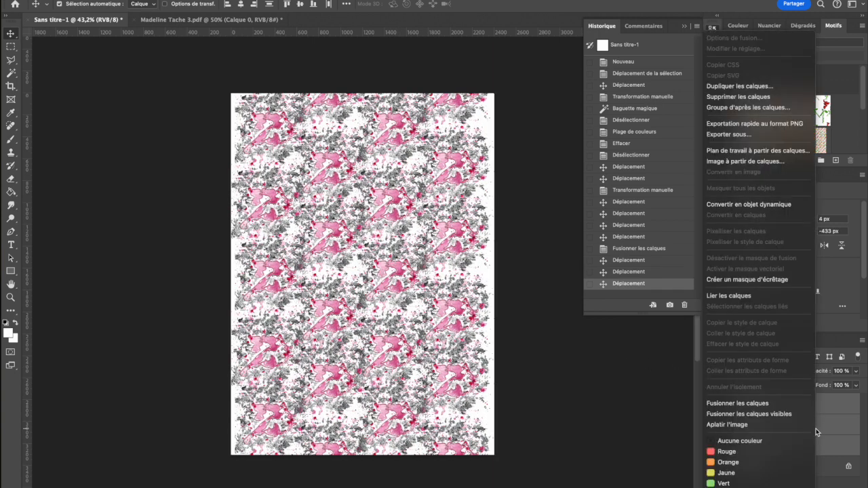
{"action": "left_click", "coordinate": [777, 404]}
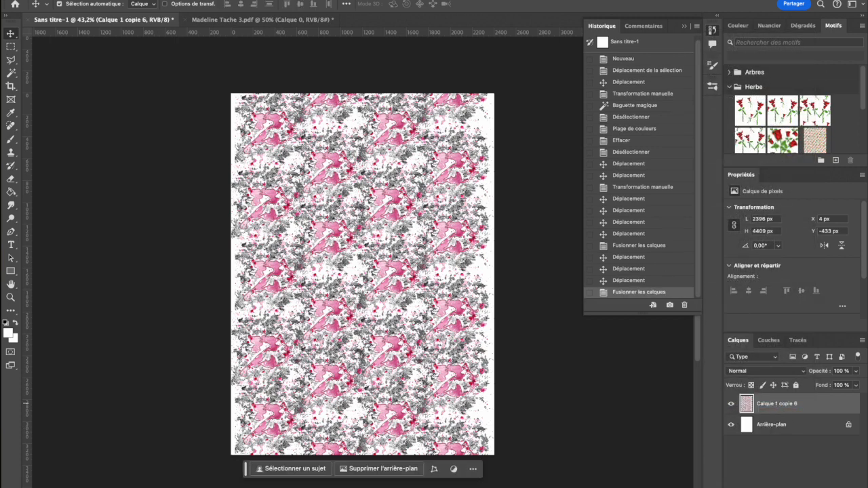
Add a new layer beneath the pattern layer and select the full page area with a rectangular marquee
{"action": "left_click", "coordinate": [835, 486]}
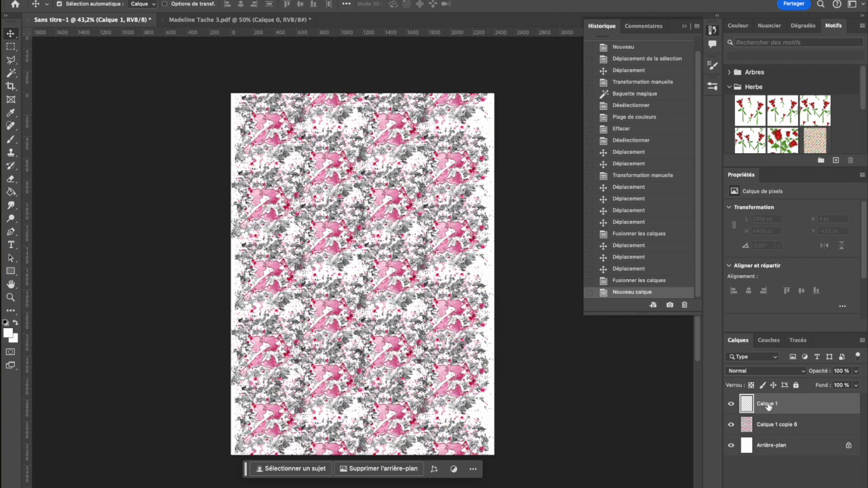
{"action": "left_click_drag", "start_coordinate": [768, 403], "coordinate": [763, 433]}
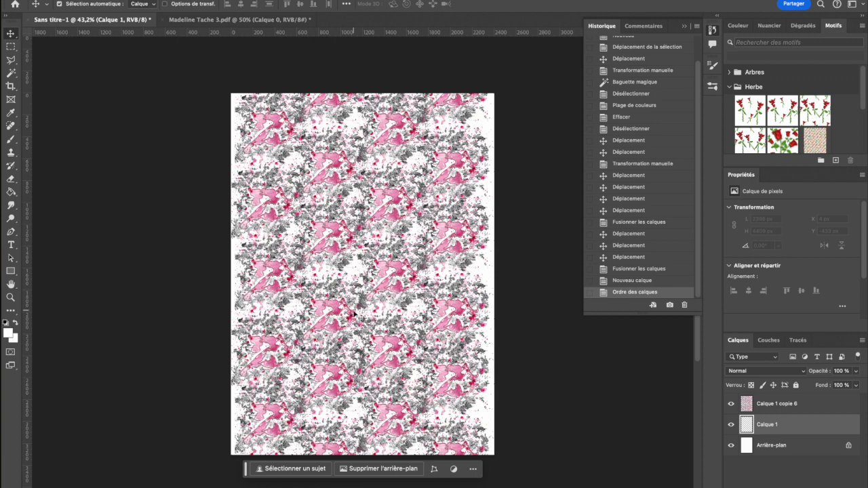
{"action": "left_click", "coordinate": [11, 46]}
{"action": "left_click_drag", "start_coordinate": [228, 88], "coordinate": [512, 483]}
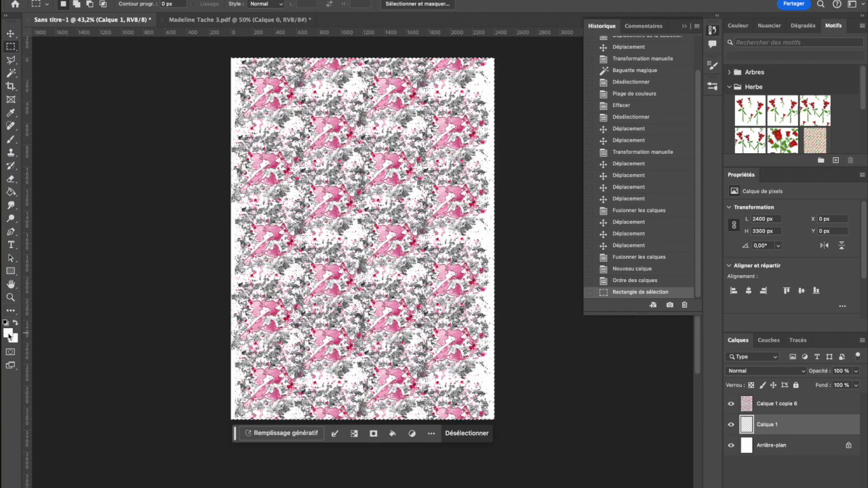
Set the foreground colour to yellow #f6d914 for use with the Paint Bucket
{"action": "left_click", "coordinate": [11, 192]}
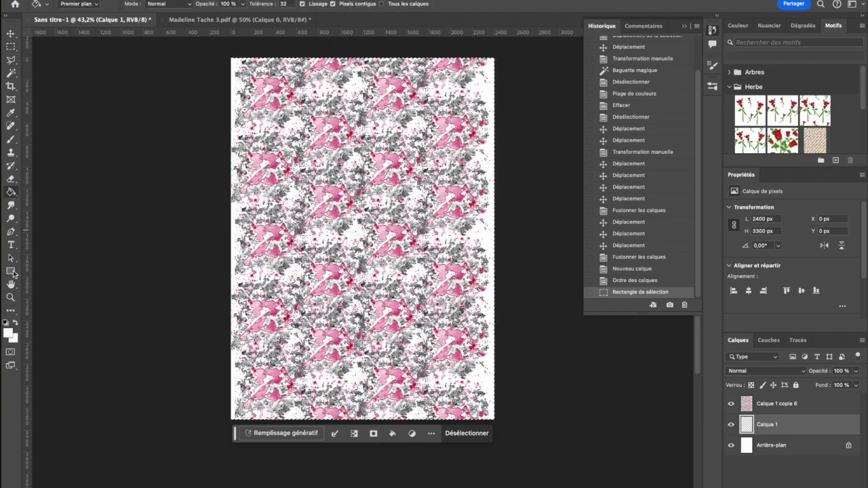
{"action": "right_click", "coordinate": [11, 192]}
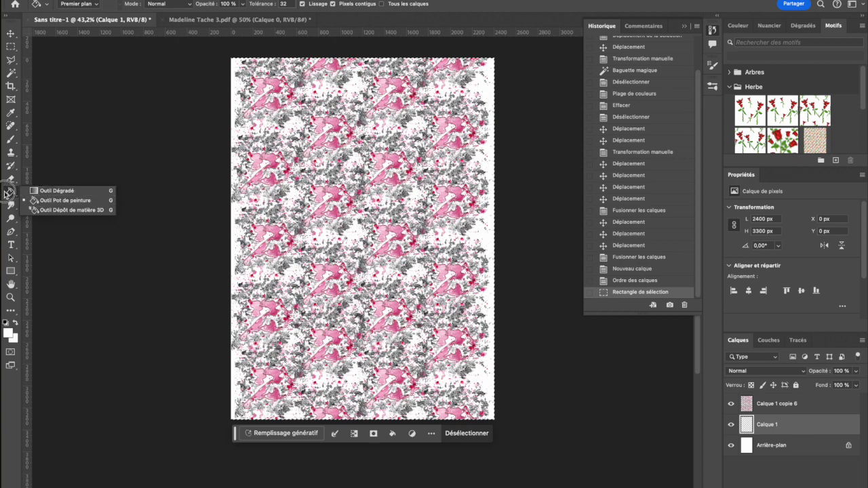
{"action": "left_click", "coordinate": [8, 332]}
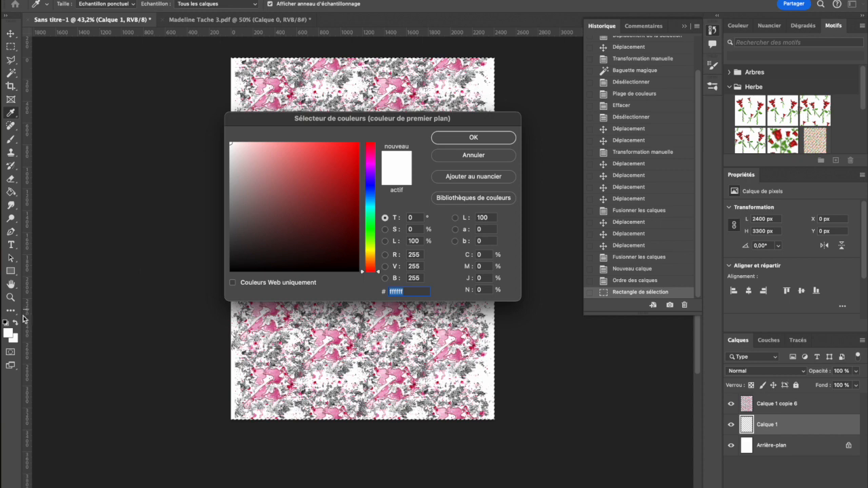
{"action": "left_click", "coordinate": [339, 154]}
{"action": "left_click", "coordinate": [357, 182]}
{"action": "left_click_drag", "start_coordinate": [358, 182], "coordinate": [348, 147]}
{"action": "left_click", "coordinate": [372, 248]}
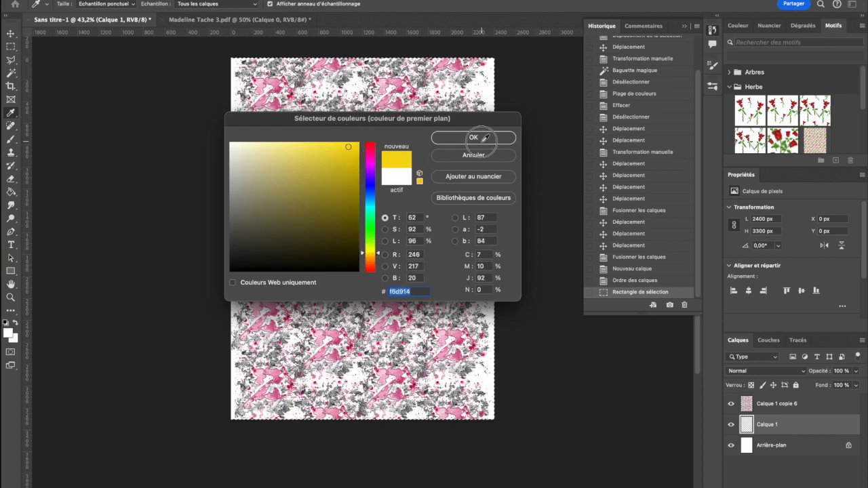
{"action": "left_click", "coordinate": [473, 136]}
Fill the selected area of the new layer with the yellow foreground colour and deselect
{"action": "left_click", "coordinate": [12, 192]}
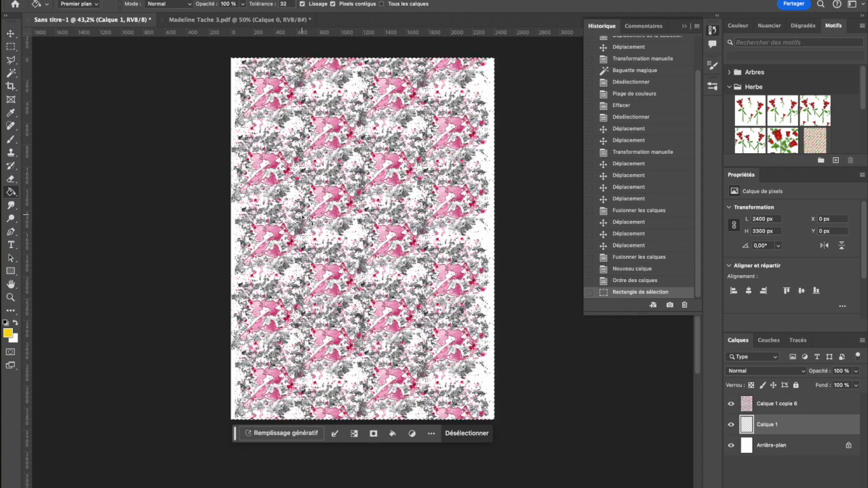
{"action": "left_click", "coordinate": [386, 251]}
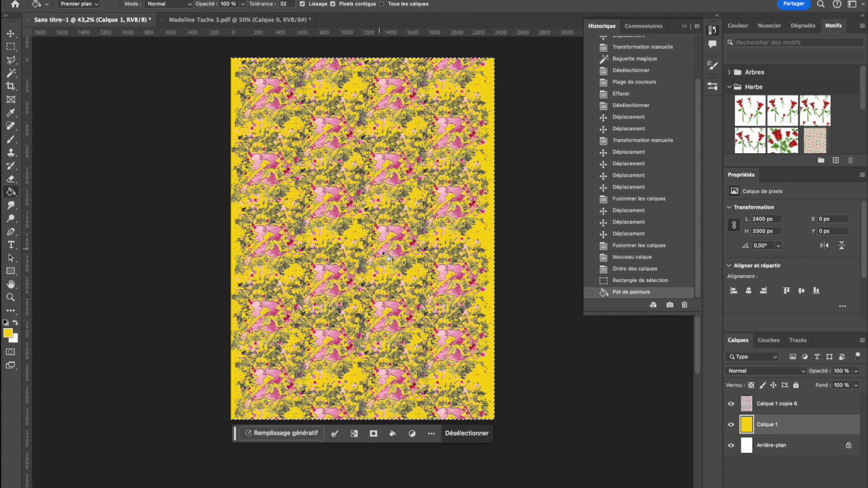
{"action": "key", "text": "super+d"}
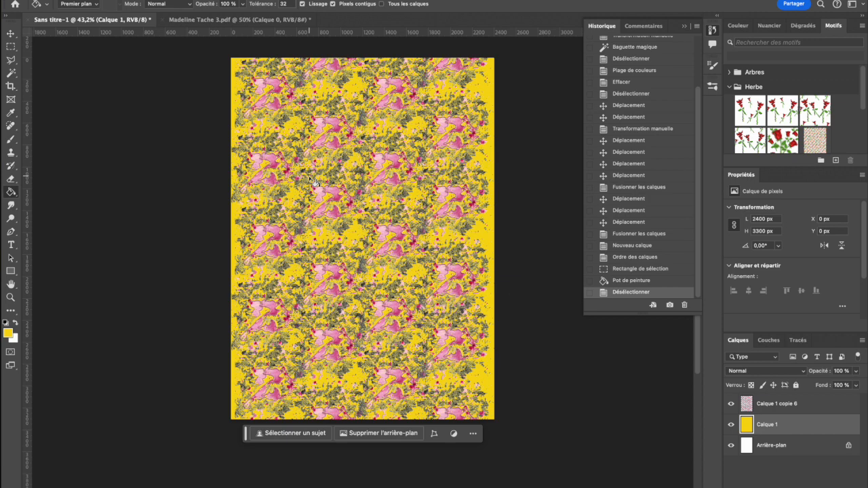
Merge the yellow background layer with the pattern layer above it, leaving the locked white background separate
{"action": "left_click", "coordinate": [814, 466]}
{"action": "left_click", "coordinate": [784, 427]}
{"action": "left_click", "coordinate": [770, 404], "text": "shift"}
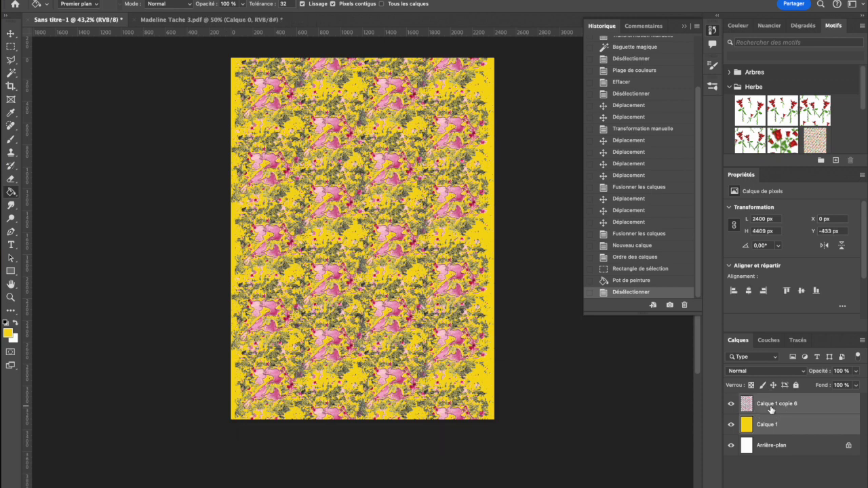
{"action": "right_click", "coordinate": [770, 408]}
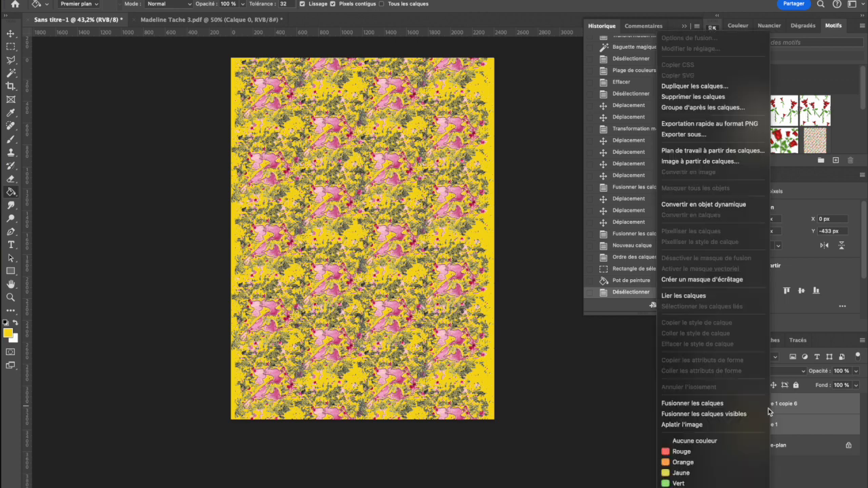
{"action": "left_click", "coordinate": [698, 403]}
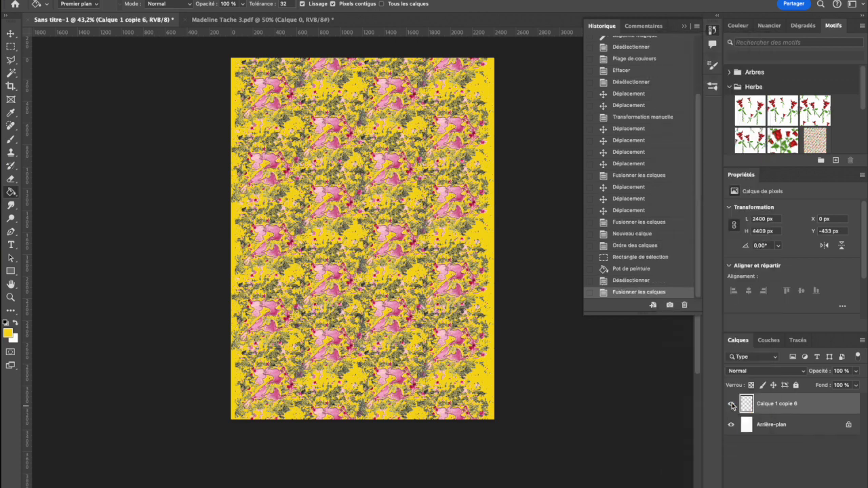
In photo mode taches .psd, outline the dress bodice from neckline to waist with the Polygonal Lasso
{"action": "left_click", "coordinate": [11, 47]}
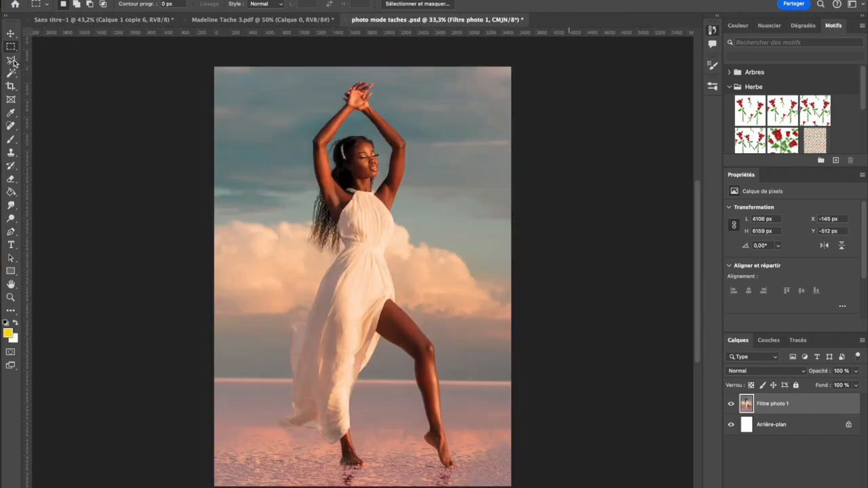
{"action": "left_click", "coordinate": [10, 62]}
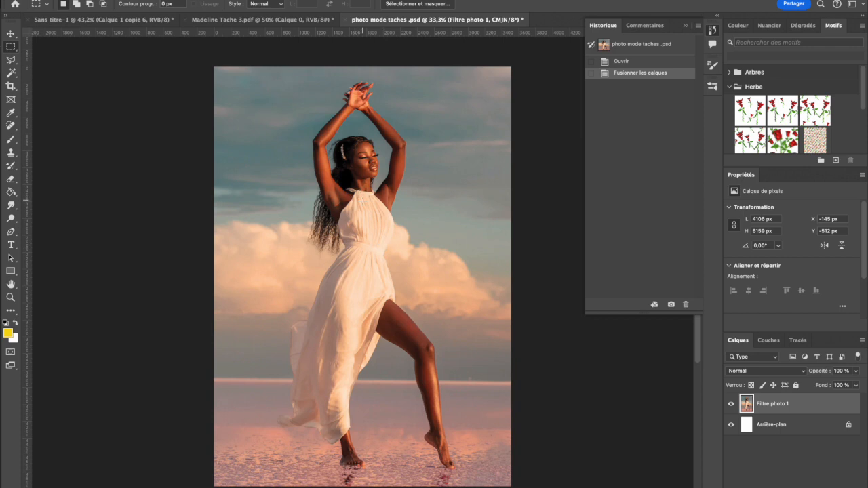
{"action": "scroll", "coordinate": [362, 278], "scroll_direction": "up", "scroll_amount": 5}
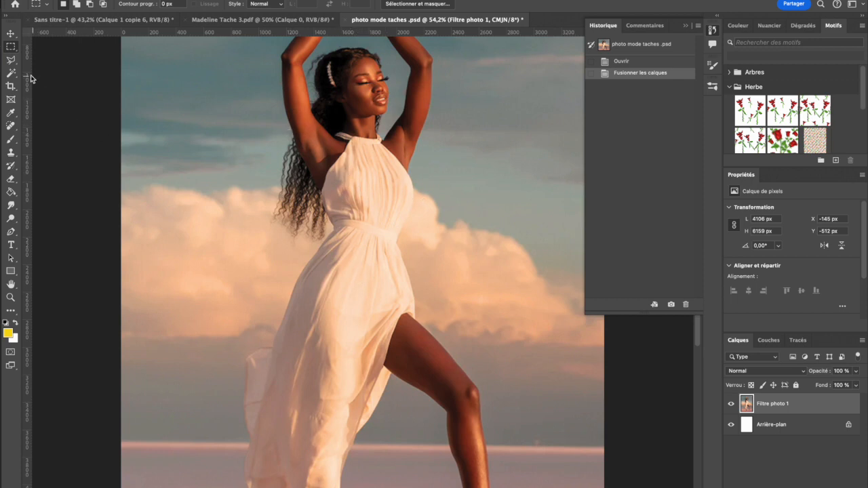
{"action": "left_click", "coordinate": [11, 59]}
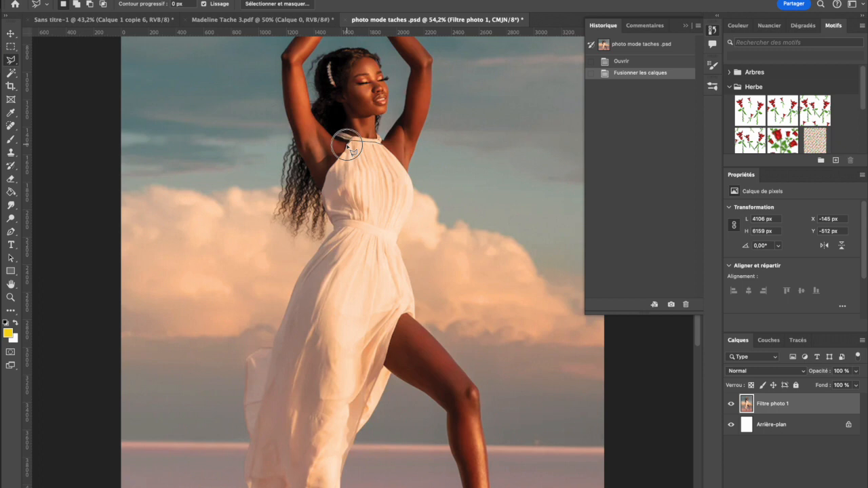
{"action": "mouse_move", "coordinate": [325, 205]}
{"action": "left_mouse_down"}
{"action": "mouse_move", "coordinate": [367, 222]}
{"action": "mouse_move", "coordinate": [406, 245]}
{"action": "mouse_move", "coordinate": [397, 237]}
{"action": "mouse_move", "coordinate": [417, 221]}
{"action": "left_mouse_up"}
{"action": "left_click", "coordinate": [384, 145]}
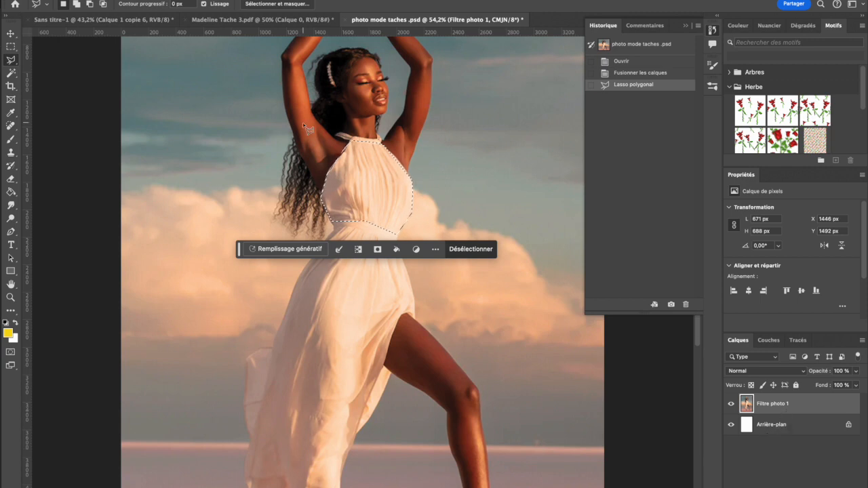
{"action": "left_click", "coordinate": [183, 1]}
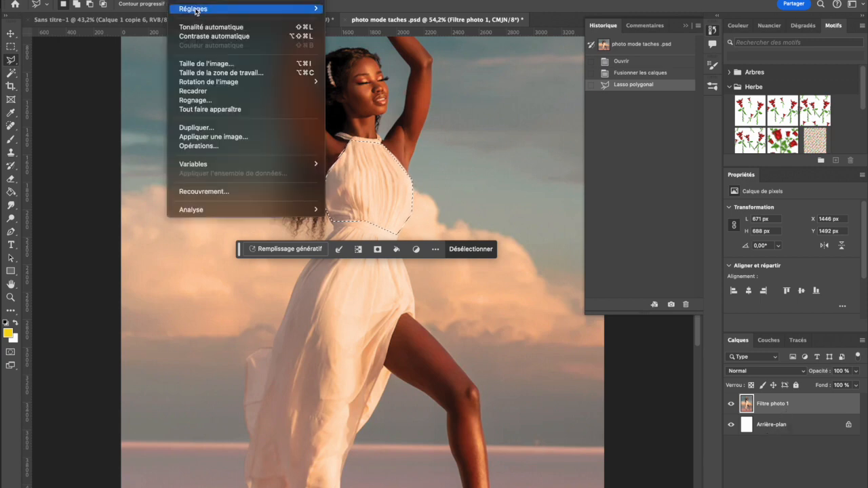
{"action": "mouse_move", "coordinate": [200, 7]}
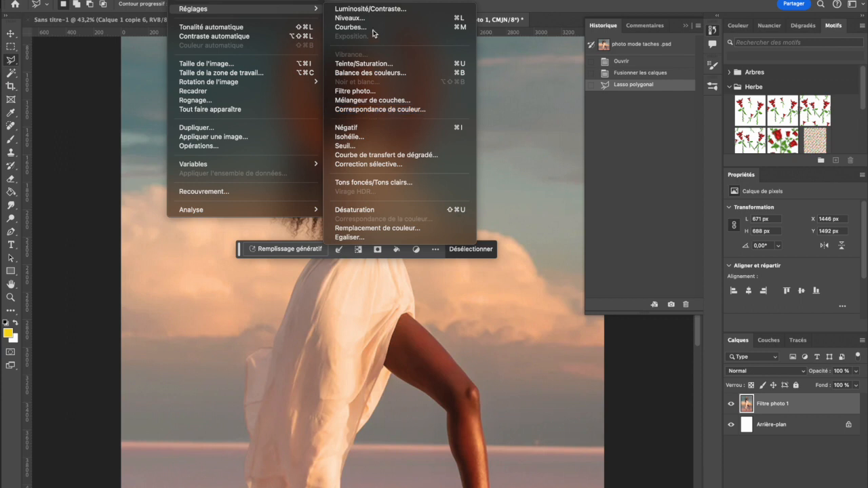
{"action": "left_click", "coordinate": [391, 64]}
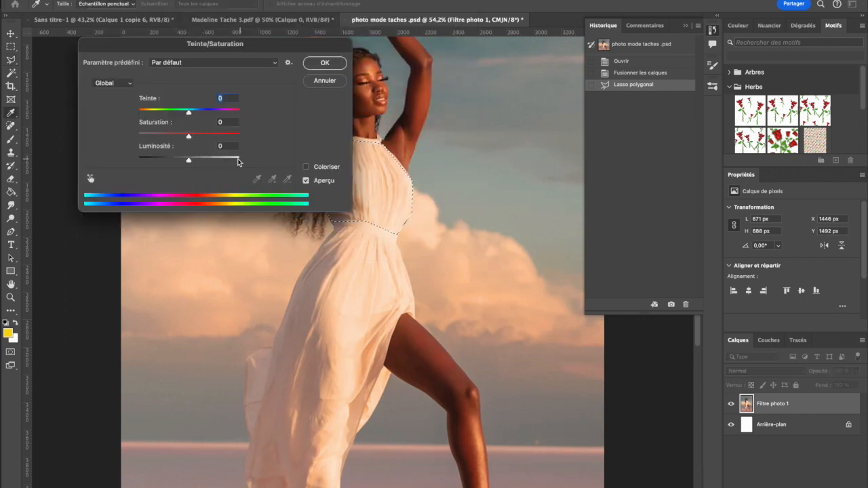
{"action": "mouse_move", "coordinate": [188, 158]}
{"action": "left_mouse_down"}
{"action": "mouse_move", "coordinate": [247, 159]}
{"action": "mouse_move", "coordinate": [189, 158]}
{"action": "left_mouse_up"}
{"action": "left_click", "coordinate": [322, 80]}
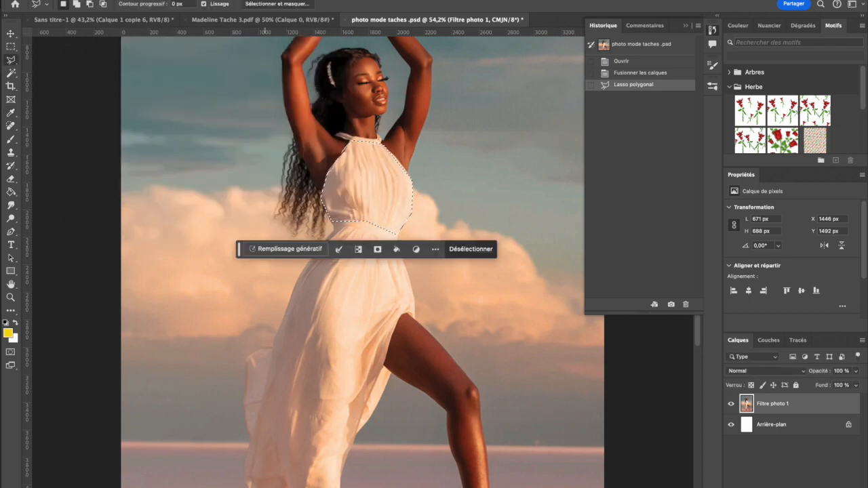
{"action": "left_click", "coordinate": [181, 2]}
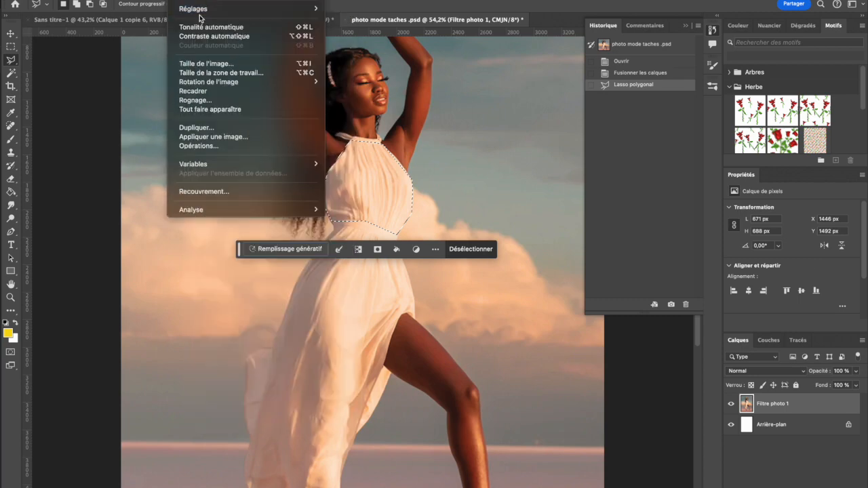
{"action": "mouse_move", "coordinate": [206, 11]}
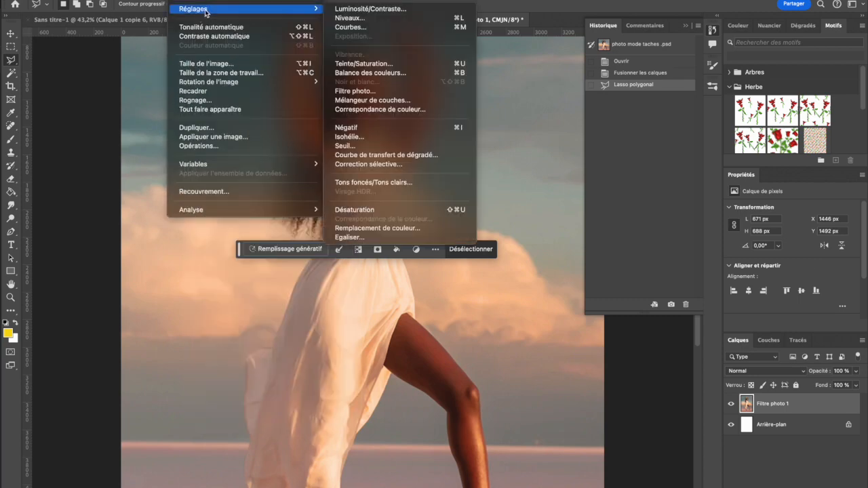
{"action": "left_click", "coordinate": [372, 9]}
{"action": "left_click_drag", "start_coordinate": [405, 179], "coordinate": [423, 179]}
{"action": "left_click", "coordinate": [407, 157]}
{"action": "left_click", "coordinate": [492, 169]}
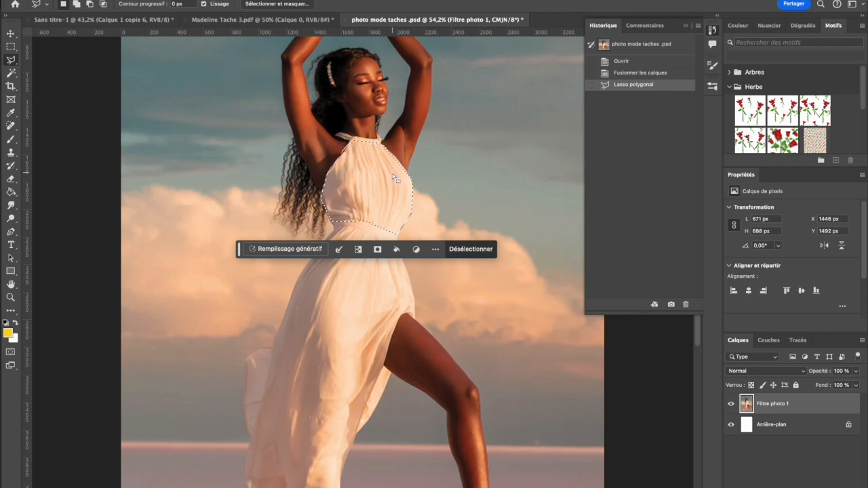
{"action": "scroll", "coordinate": [395, 179], "scroll_direction": "up", "scroll_amount": 5}
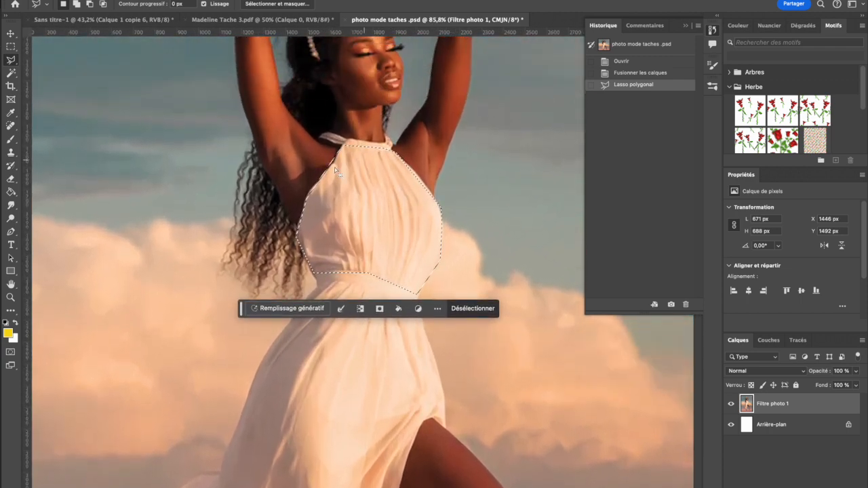
{"action": "left_click", "coordinate": [210, 19]}
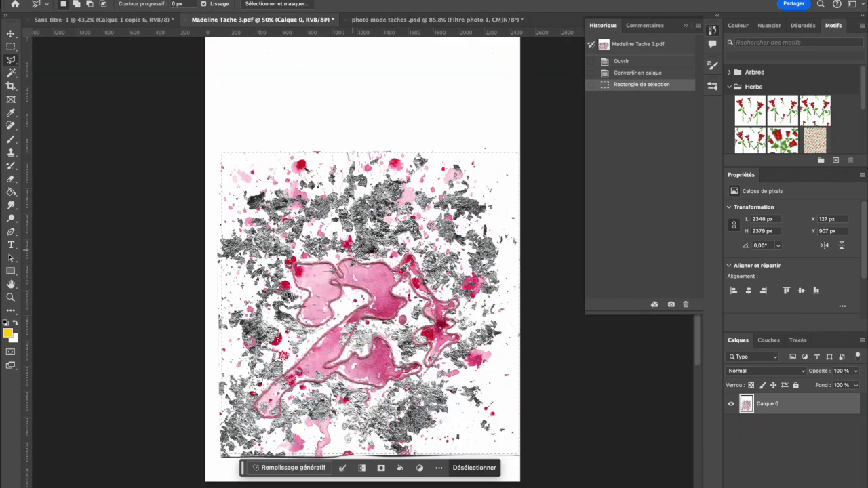
{"action": "key", "text": "super+d"}
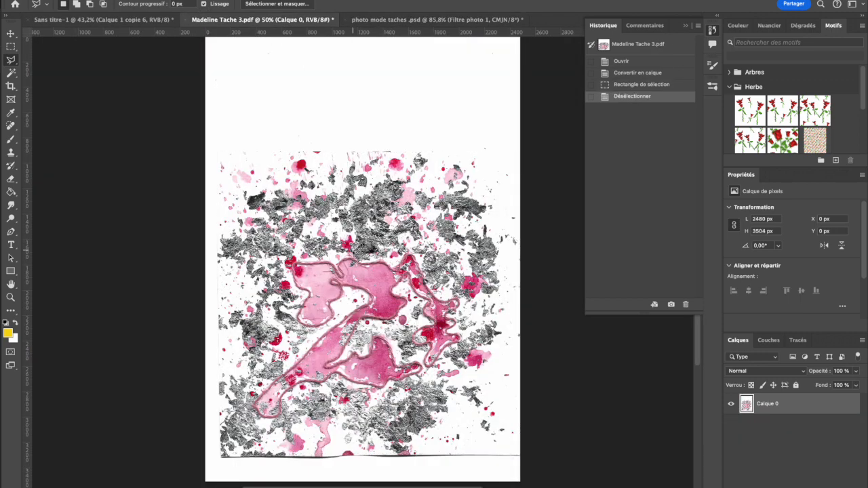
{"action": "left_click", "coordinate": [190, 20]}
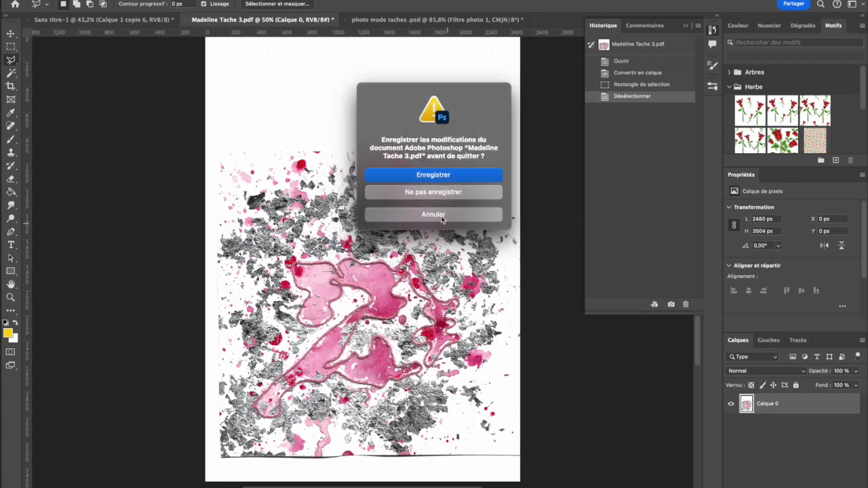
{"action": "left_click", "coordinate": [418, 193]}
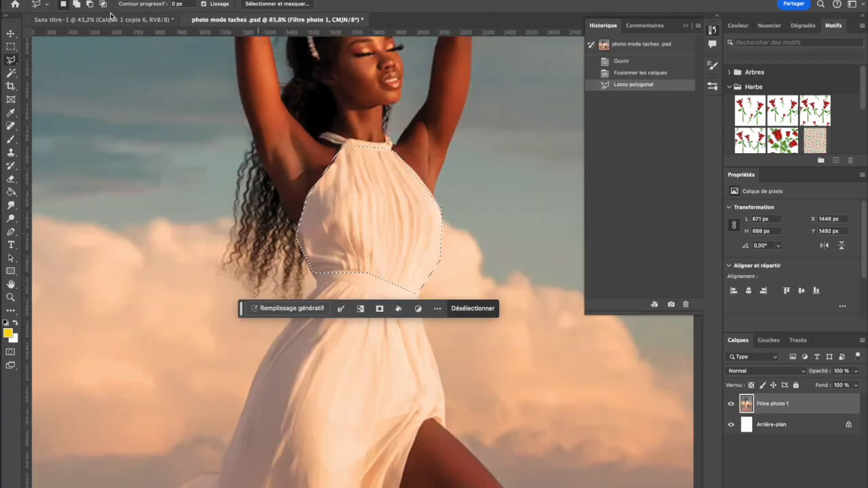
In the Sans titre-1 document, select the entire yellow pattern canvas with the Rectangular Marquee and copy it
{"action": "left_click", "coordinate": [79, 20]}
{"action": "left_click", "coordinate": [12, 46]}
{"action": "left_click_drag", "start_coordinate": [224, 54], "coordinate": [537, 471]}
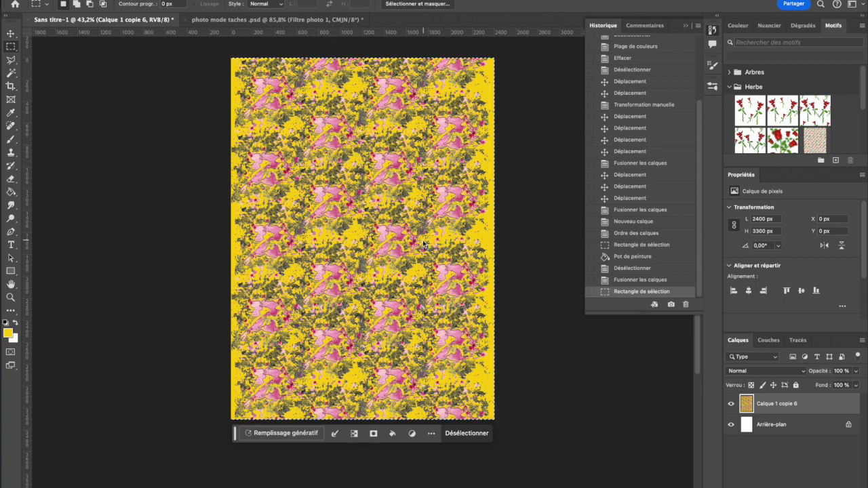
{"action": "key", "text": "c"}
In photo mode taches .psd, paste the copied pattern inside the dress bodice selection
{"action": "left_click", "coordinate": [291, 19]}
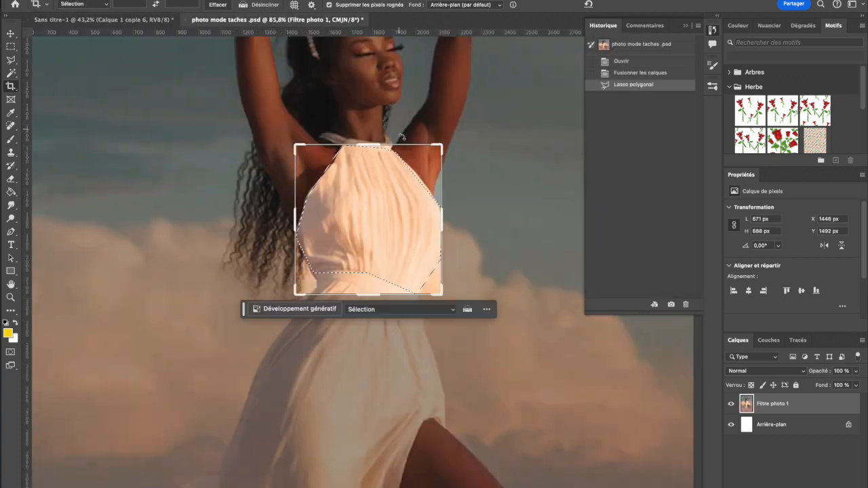
{"action": "key", "text": "v"}
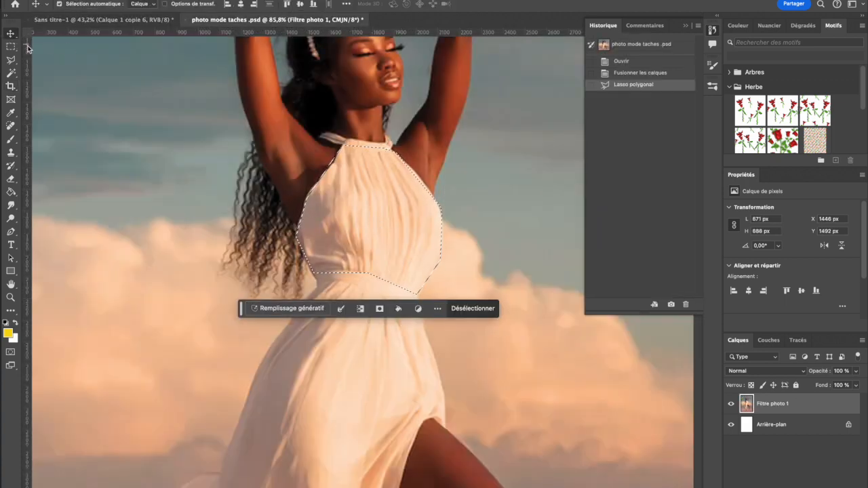
{"action": "left_click", "coordinate": [14, 50]}
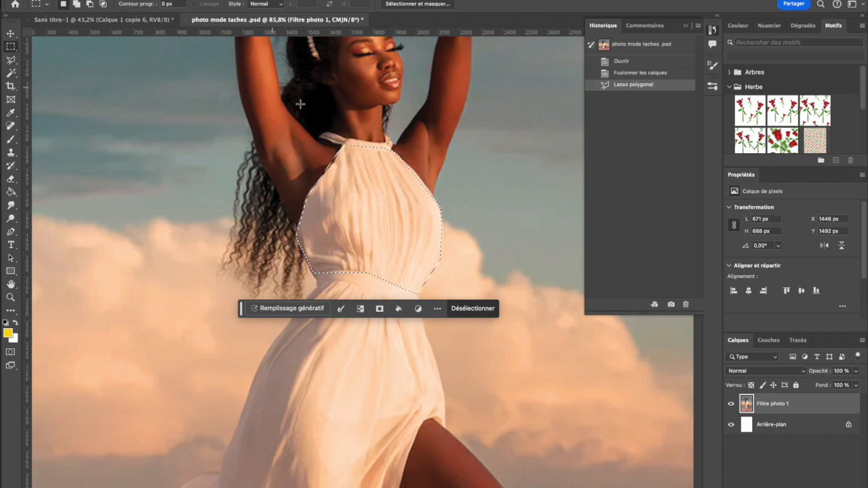
{"action": "left_click", "coordinate": [152, 1]}
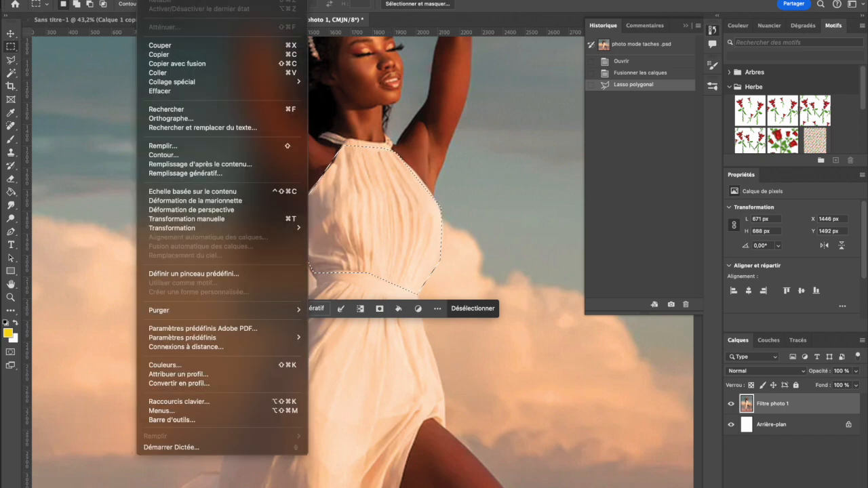
{"action": "mouse_move", "coordinate": [212, 84]}
{"action": "mouse_move", "coordinate": [186, 81]}
{"action": "left_click", "coordinate": [378, 105]}
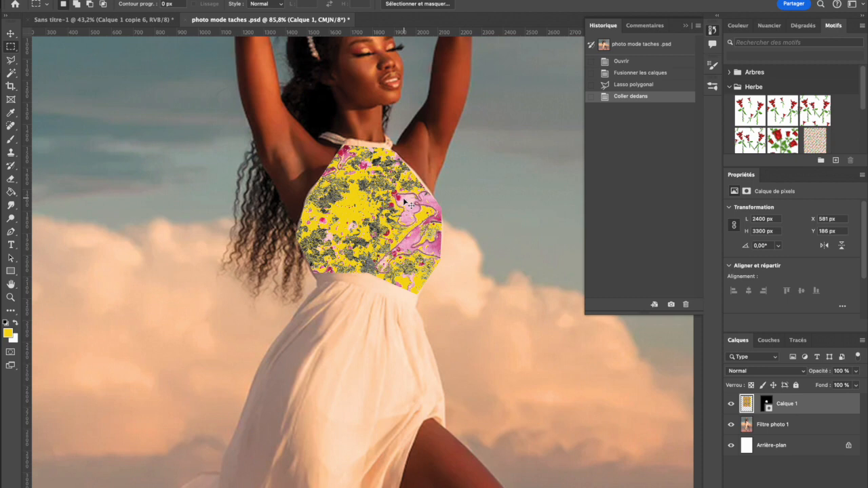
Free-transform the pasted pattern, scaling it to about 43.5 %, rotating it about -9.9° and positioning it over the bodice
{"action": "key", "text": "ctrl+t"}
{"action": "key", "text": "ctrl+0"}
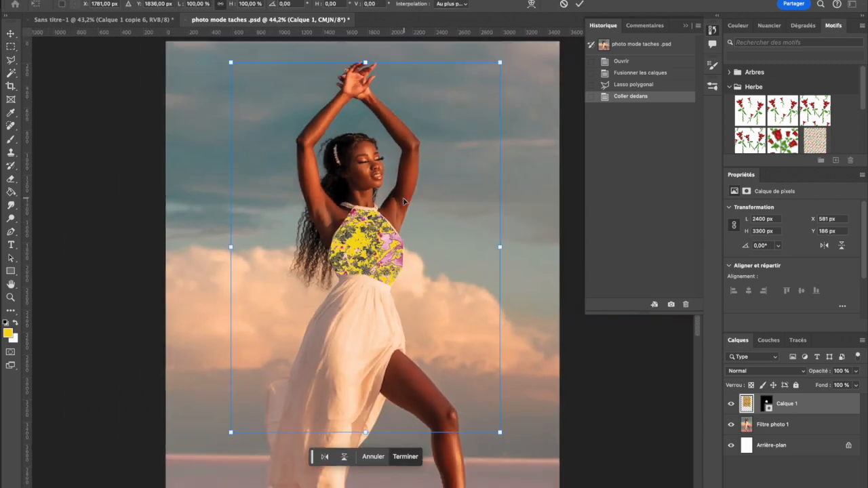
{"action": "left_click_drag", "start_coordinate": [500, 62], "coordinate": [410, 185]}
{"action": "left_click_drag", "start_coordinate": [371, 220], "coordinate": [414, 181]}
{"action": "left_click_drag", "start_coordinate": [453, 391], "coordinate": [393, 306]}
{"action": "left_click_drag", "start_coordinate": [373, 244], "coordinate": [416, 258]}
{"action": "left_click_drag", "start_coordinate": [442, 145], "coordinate": [417, 151]}
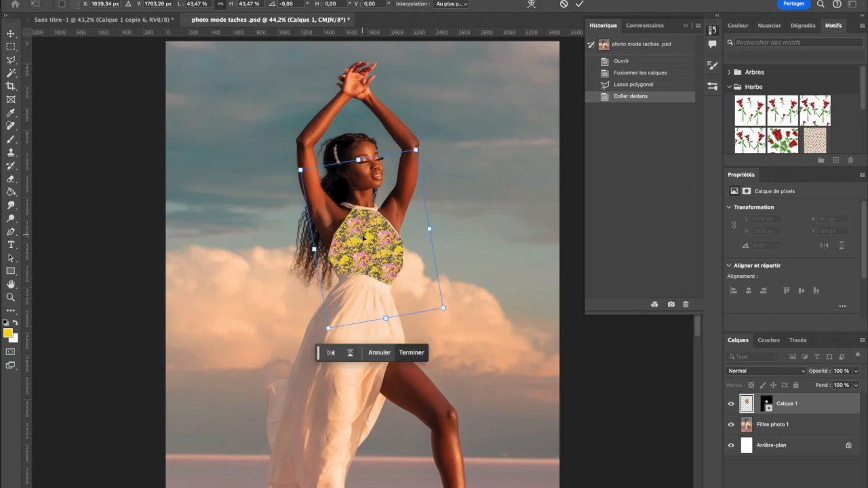
Reduce the pattern's scale to 37.5 %, reposition it over the bodice and apply the transformation
{"action": "scroll", "coordinate": [364, 237], "scroll_direction": "up", "scroll_amount": 5}
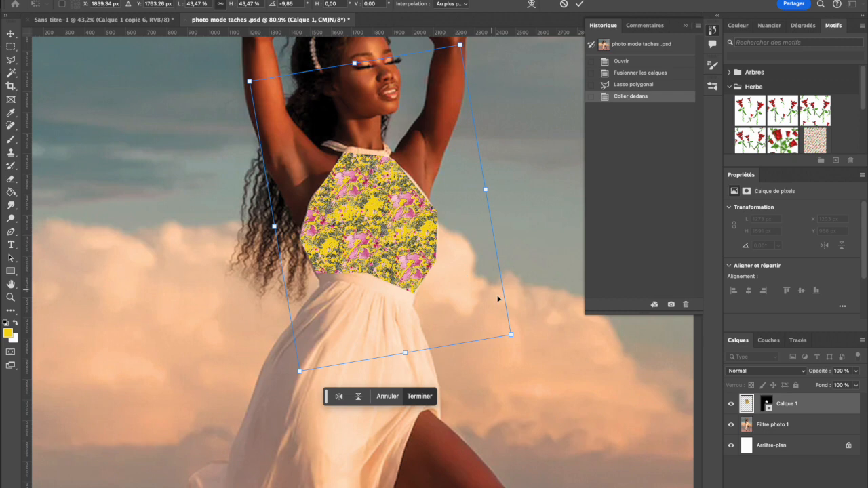
{"action": "left_click_drag", "start_coordinate": [511, 334], "coordinate": [472, 304]}
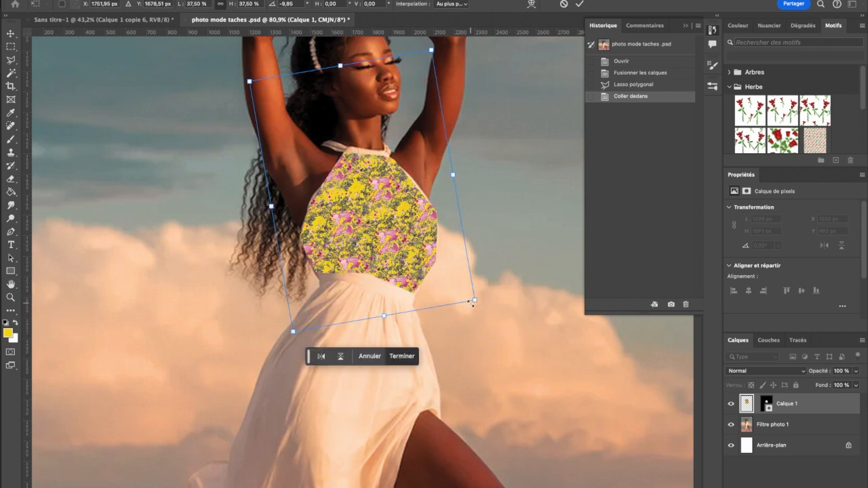
{"action": "left_click_drag", "start_coordinate": [425, 246], "coordinate": [435, 262]}
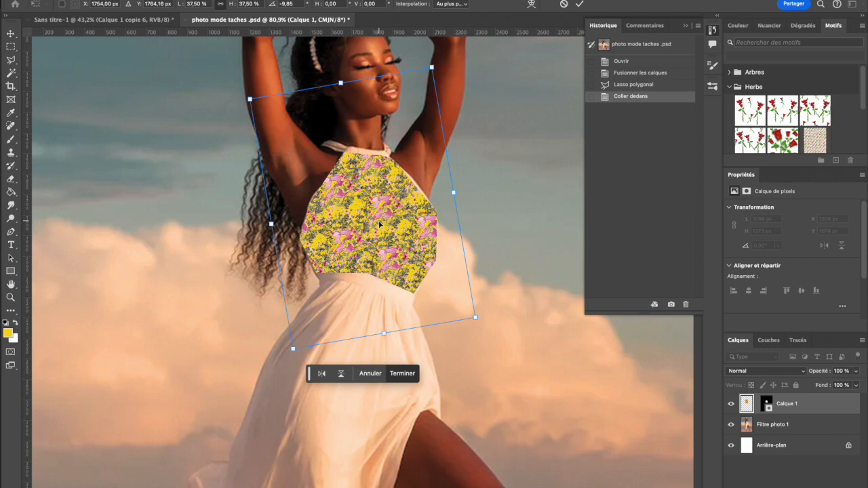
{"action": "left_click", "coordinate": [756, 373]}
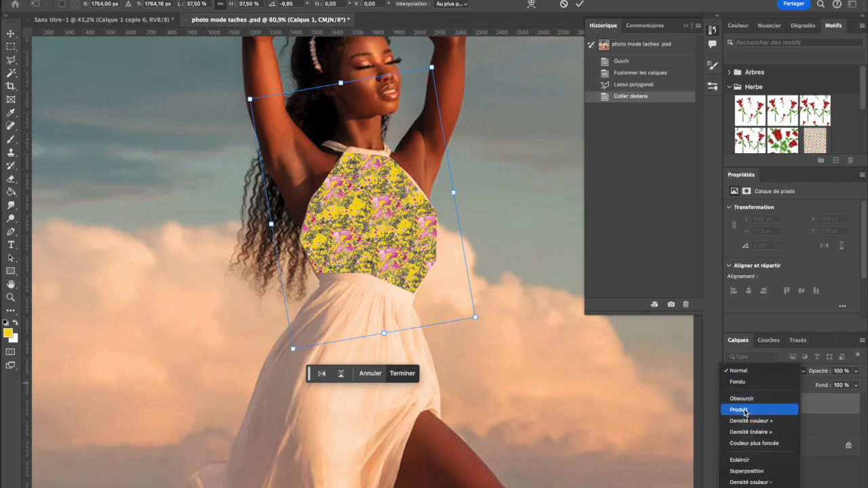
{"action": "left_click", "coordinate": [842, 470]}
{"action": "key", "text": "Return"}
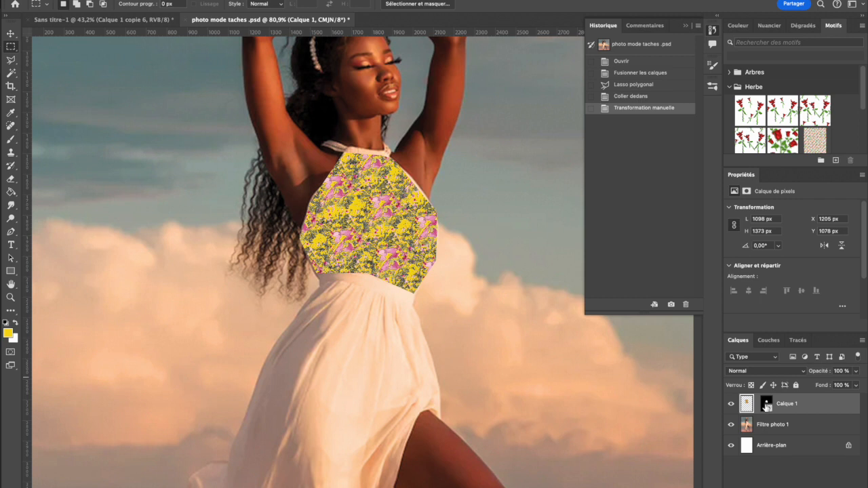
Set the bodice pattern layer's blending mode to Produit, with its opacity at 100 %
{"action": "left_click", "coordinate": [765, 372]}
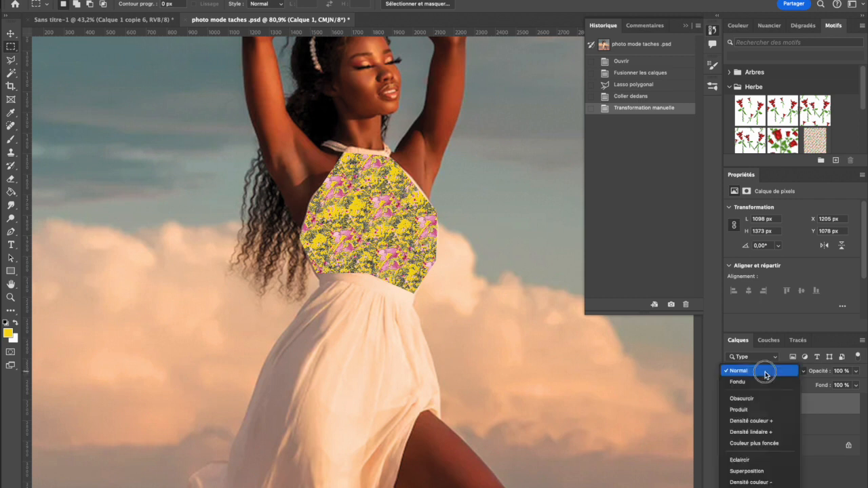
{"action": "left_click", "coordinate": [770, 375]}
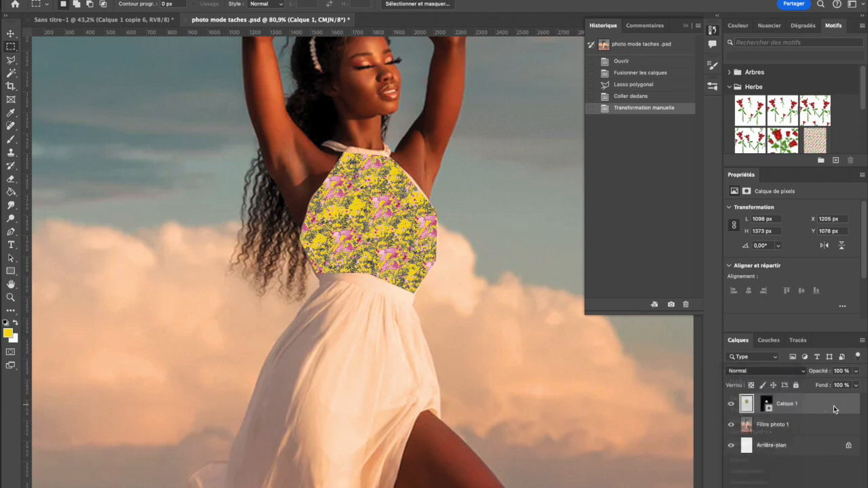
{"action": "left_click", "coordinate": [756, 374]}
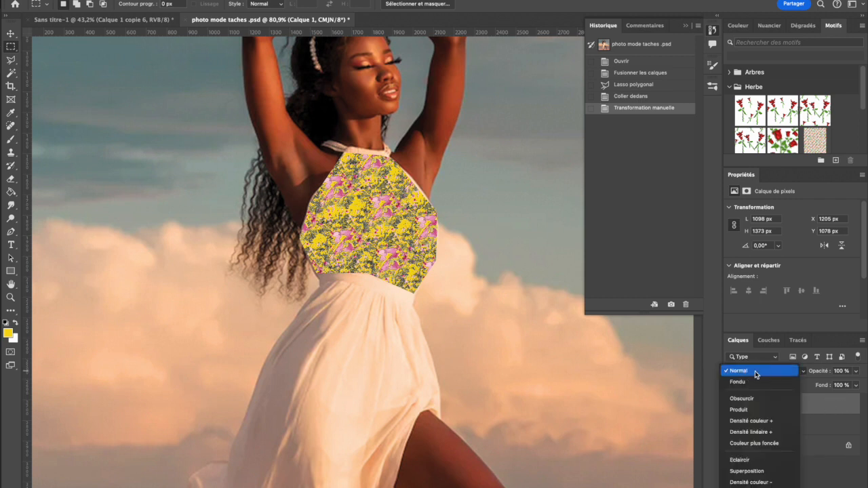
{"action": "left_click", "coordinate": [745, 410]}
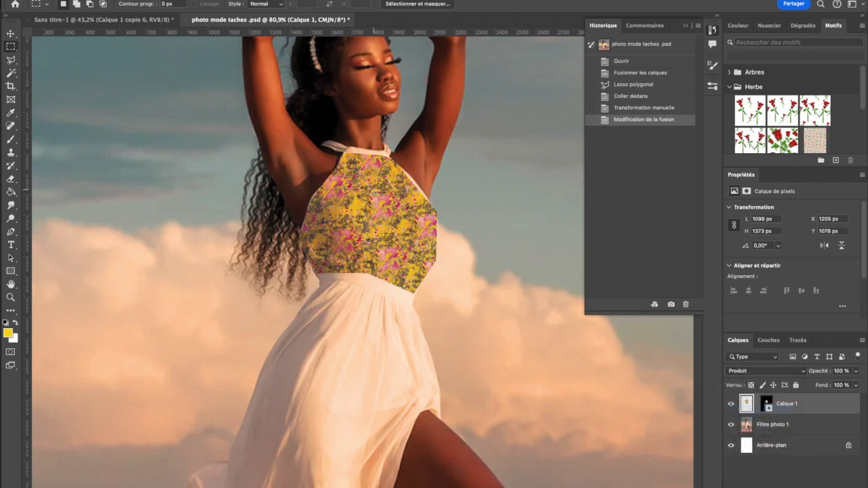
{"action": "left_click", "coordinate": [856, 371]}
{"action": "mouse_move", "coordinate": [856, 384]}
{"action": "left_mouse_down"}
{"action": "mouse_move", "coordinate": [832, 384]}
{"action": "mouse_move", "coordinate": [856, 384]}
{"action": "left_mouse_up"}
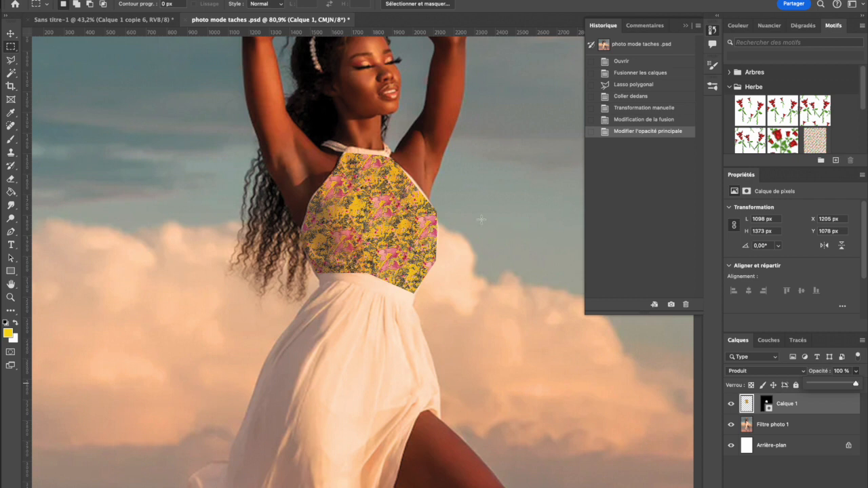
In Sans titre-1, revert the history to the Désélectionner state before the final layer merge and delete the yellow layer Calque 1
{"action": "left_click", "coordinate": [145, 19]}
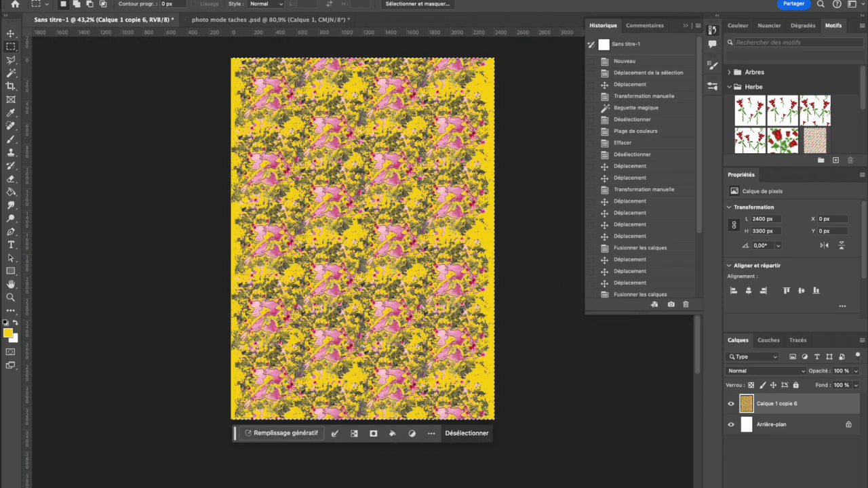
{"action": "scroll", "coordinate": [647, 283], "scroll_direction": "down", "scroll_amount": 5}
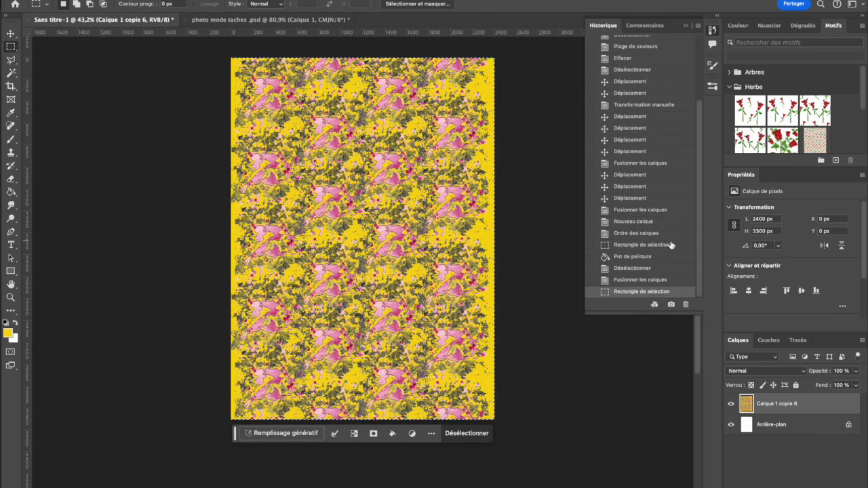
{"action": "left_click", "coordinate": [635, 280]}
{"action": "left_click", "coordinate": [635, 269]}
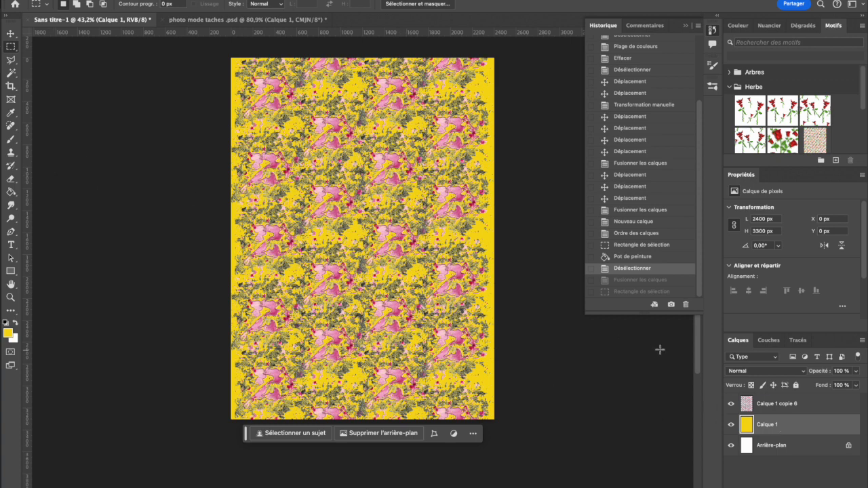
{"action": "left_click_drag", "start_coordinate": [802, 431], "coordinate": [840, 487]}
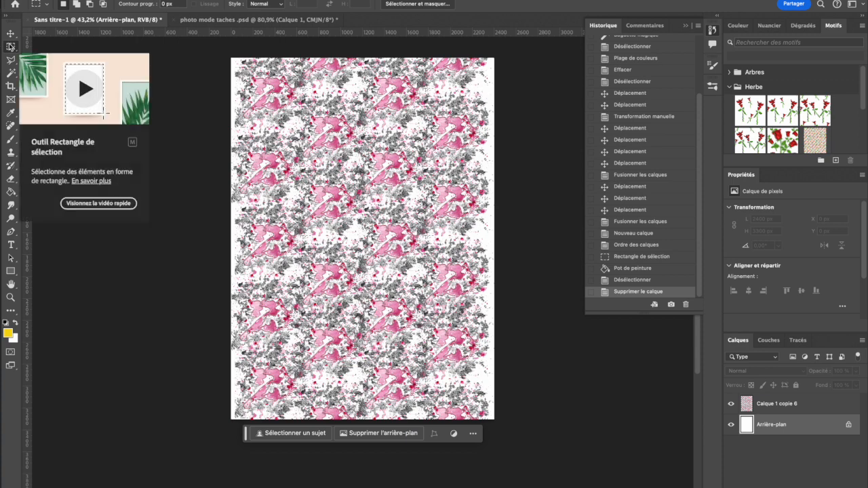
Select the whole canvas, make white the foreground colour, and fill a new layer beneath the pattern with white using the Paint Bucket
{"action": "left_click_drag", "start_coordinate": [220, 48], "coordinate": [546, 481]}
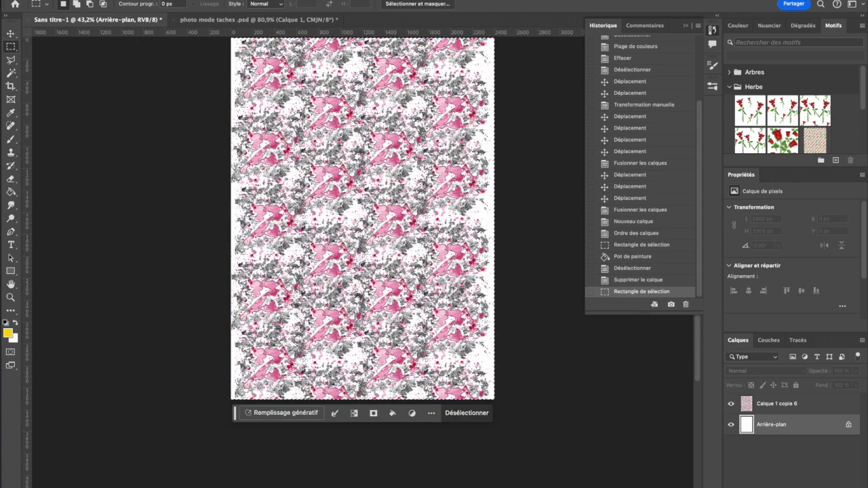
{"action": "left_click", "coordinate": [14, 323]}
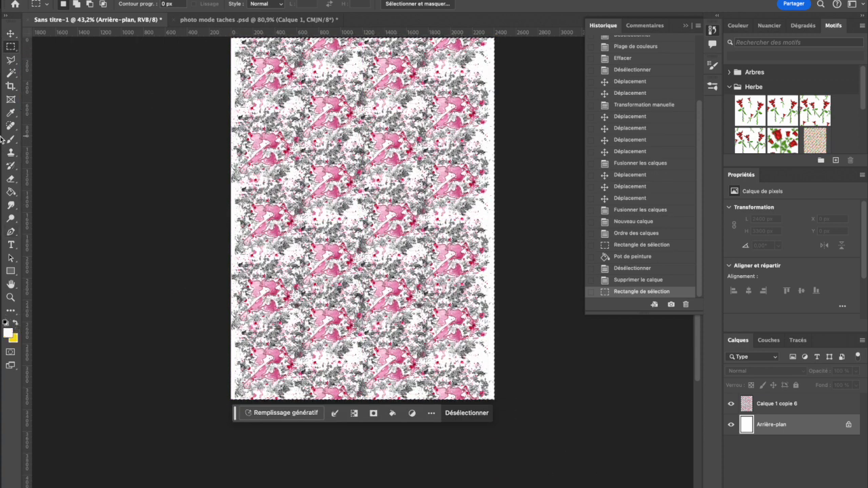
{"action": "left_click", "coordinate": [11, 192]}
{"action": "left_click", "coordinate": [417, 263]}
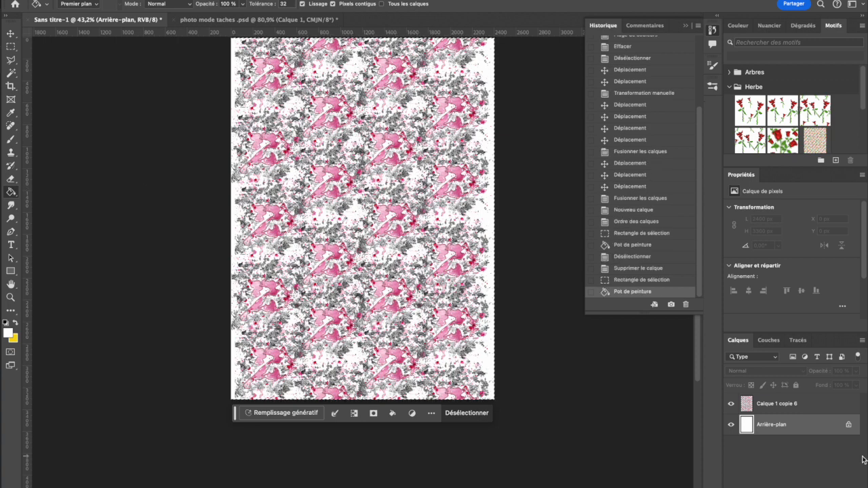
{"action": "key", "text": "super+shift+alt+n"}
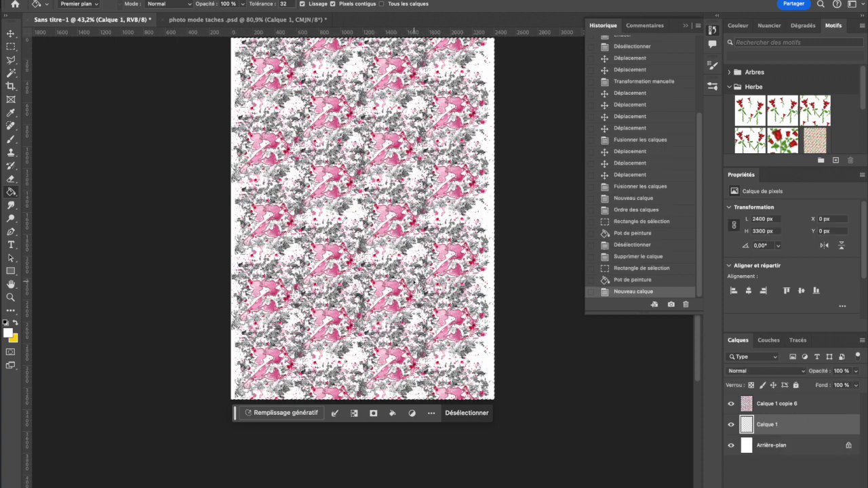
{"action": "left_click", "coordinate": [420, 278]}
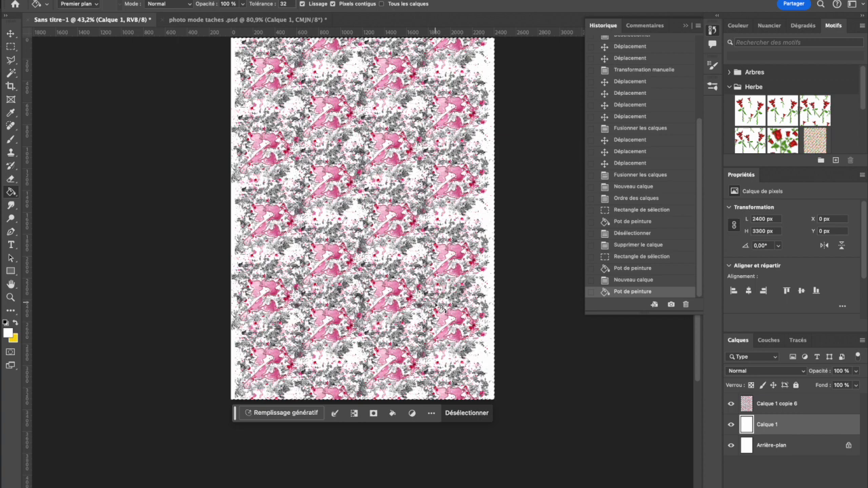
Merge the pattern layer Calque 1 copie 6 with the white layer Calque 1 beneath it
{"action": "left_click", "coordinate": [773, 407], "text": "shift"}
{"action": "right_click", "coordinate": [764, 404]}
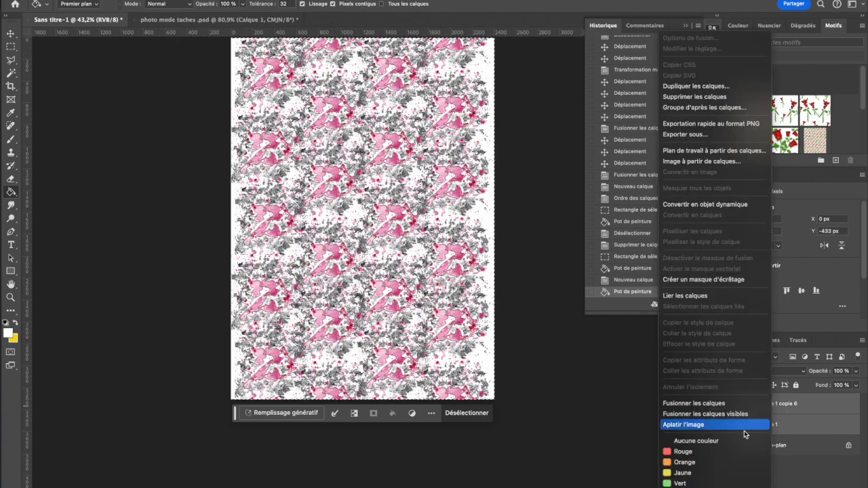
{"action": "left_click", "coordinate": [142, 78]}
{"action": "key", "text": "super+e"}
{"action": "scroll", "coordinate": [139, 75], "scroll_direction": "up", "scroll_amount": 5}
{"action": "scroll", "coordinate": [208, 242], "scroll_direction": "down", "scroll_amount": 4}
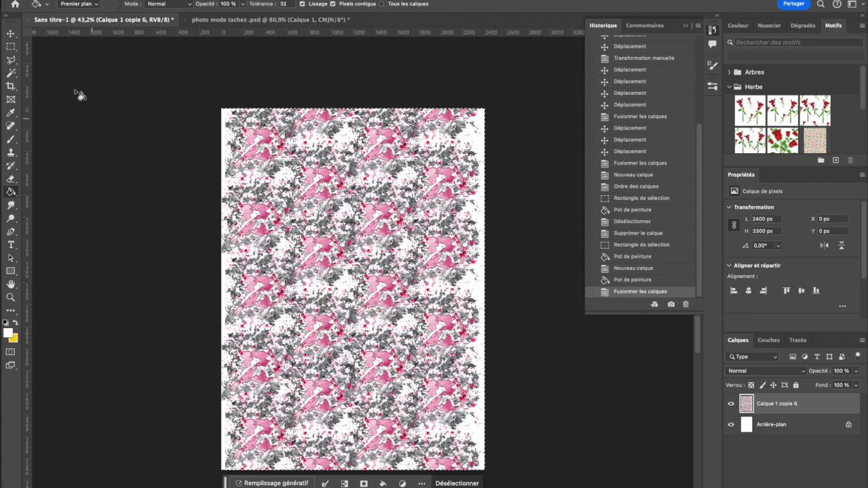
Select the whole white-background pattern with a rectangular selection, copy it, and switch to the photo mode taches document
{"action": "left_click", "coordinate": [9, 46]}
{"action": "left_click_drag", "start_coordinate": [159, 93], "coordinate": [490, 482]}
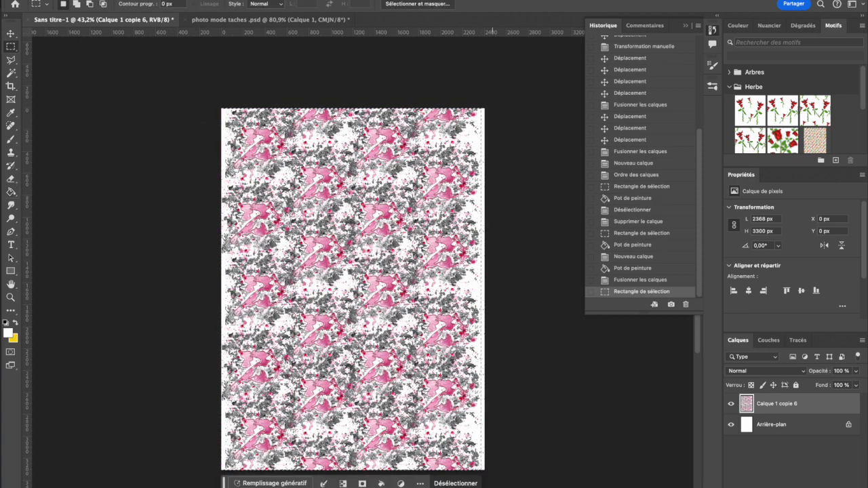
{"action": "left_click", "coordinate": [231, 21]}
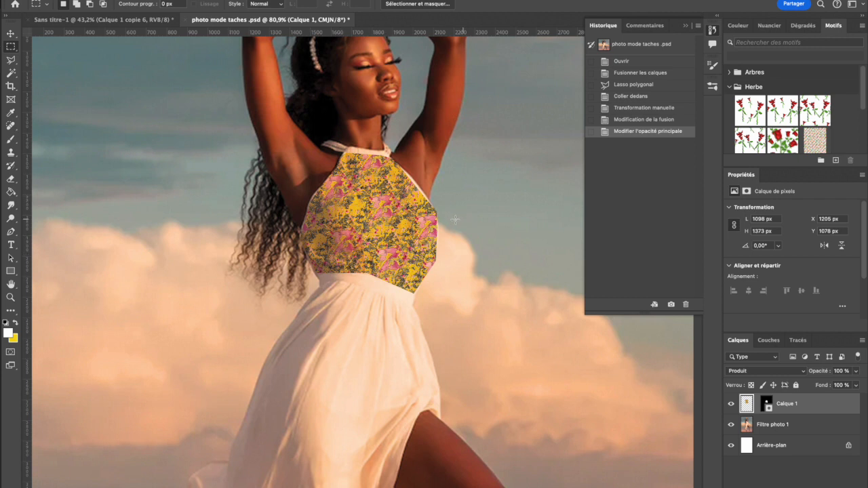
Load the bodice outline as a new selection from the Calque 1 Masque channel
{"action": "left_click", "coordinate": [10, 33]}
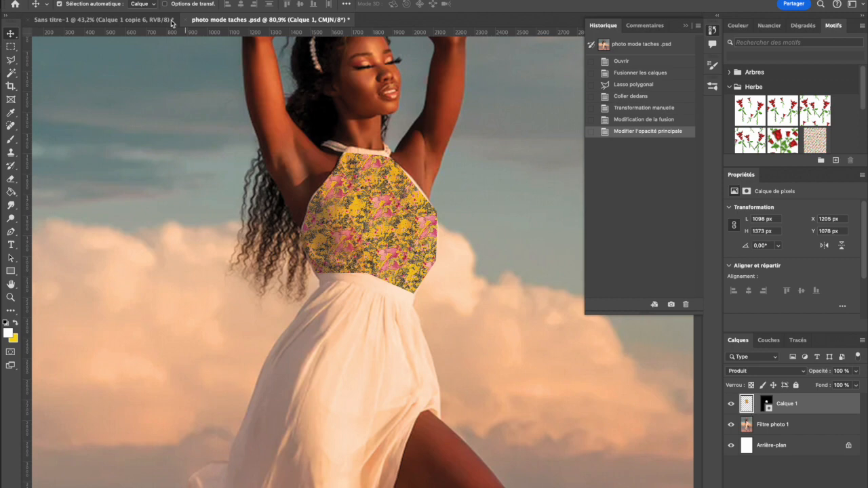
{"action": "left_click", "coordinate": [271, 1]}
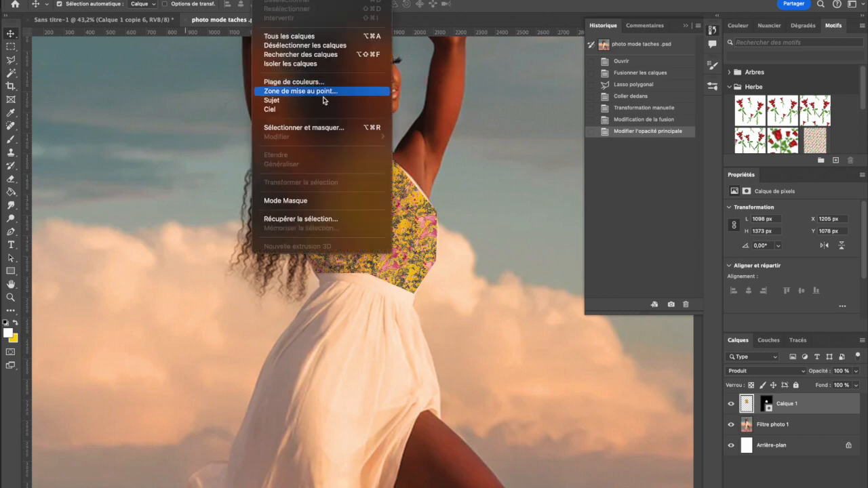
{"action": "left_click", "coordinate": [303, 223]}
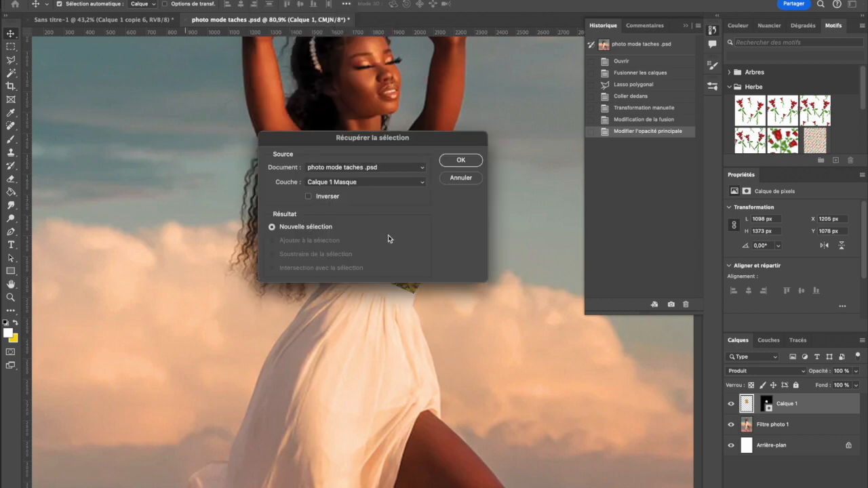
{"action": "left_click", "coordinate": [468, 161]}
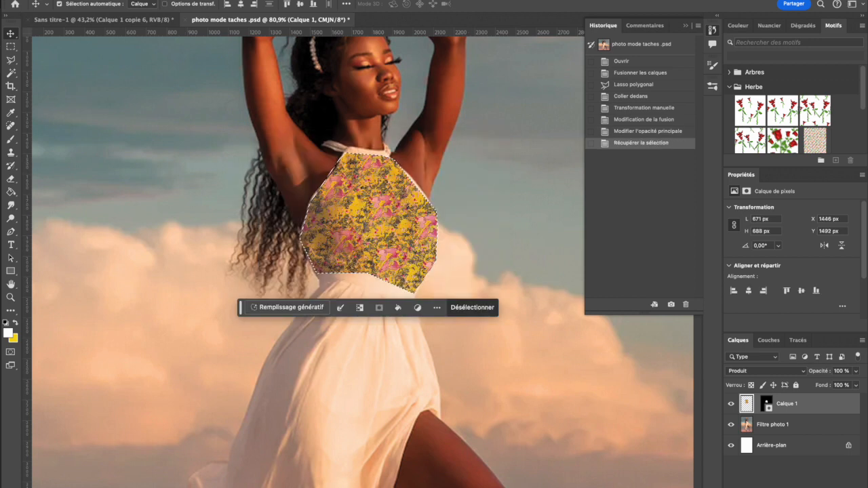
Add a new layer and paste the white-background pattern inside the bodice selection with Coller dedans
{"action": "key", "text": "ctrl+shift+alt+n"}
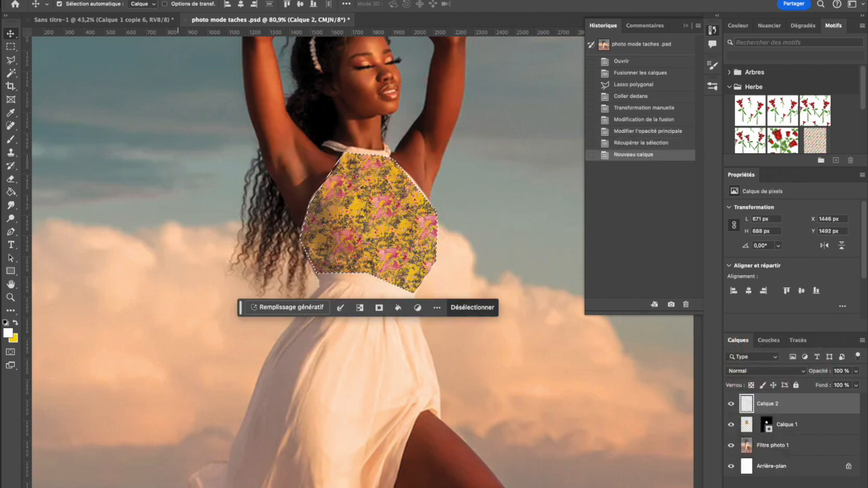
{"action": "left_click", "coordinate": [148, 2]}
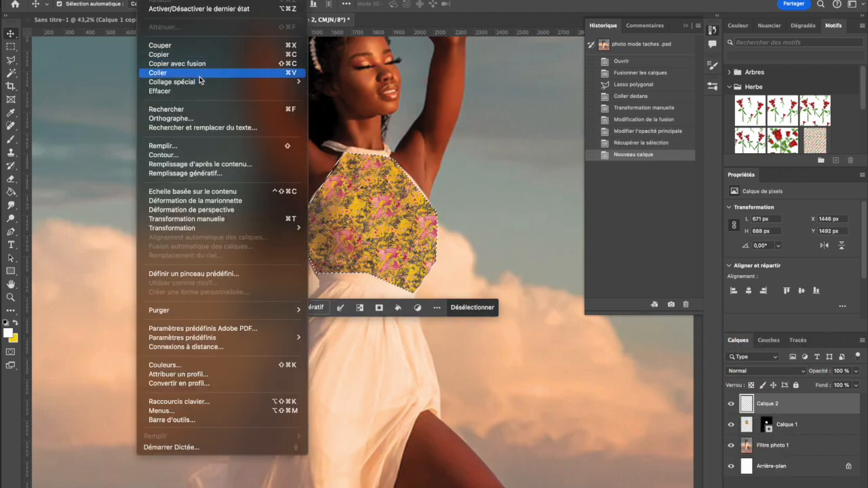
{"action": "mouse_move", "coordinate": [198, 84]}
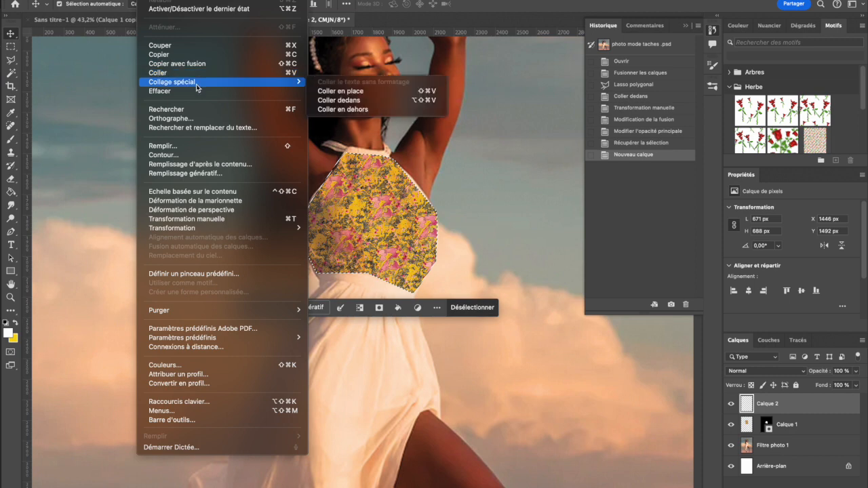
{"action": "left_click", "coordinate": [348, 99]}
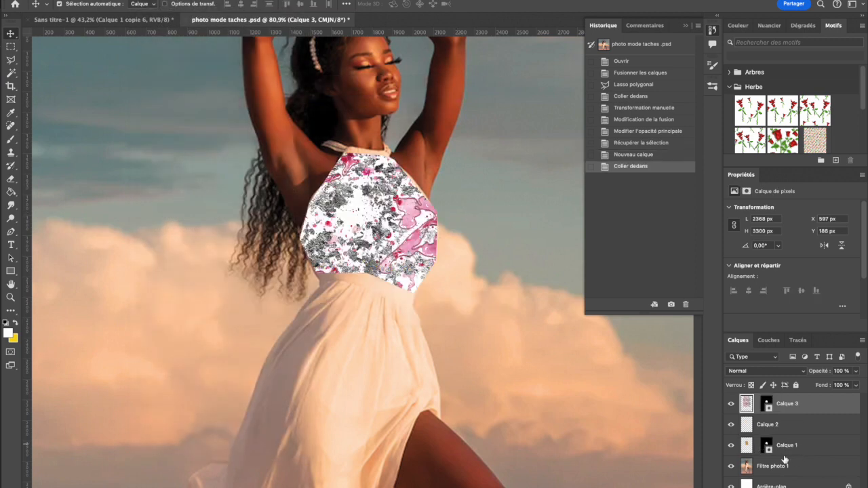
Delete the yellow pattern layer Calque 1 and set the blending mode of pattern layer Calque 3 to Produit
{"action": "left_click_drag", "start_coordinate": [792, 446], "coordinate": [849, 487]}
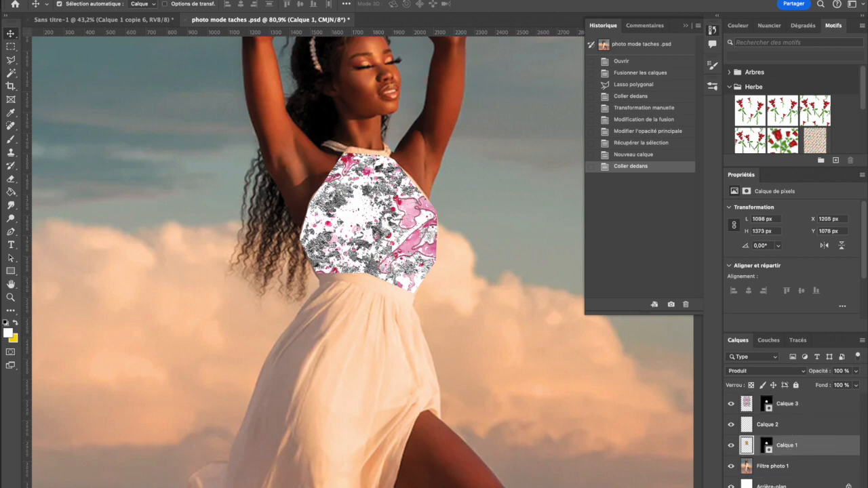
{"action": "left_click", "coordinate": [768, 406]}
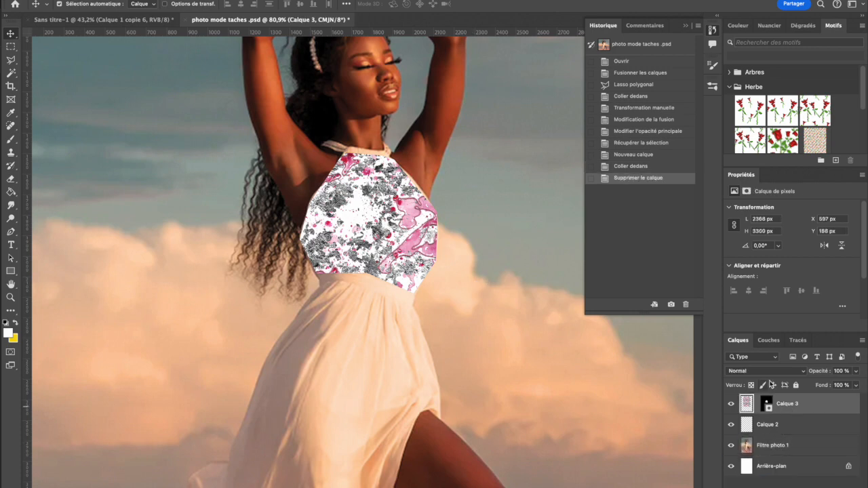
{"action": "left_click", "coordinate": [765, 371]}
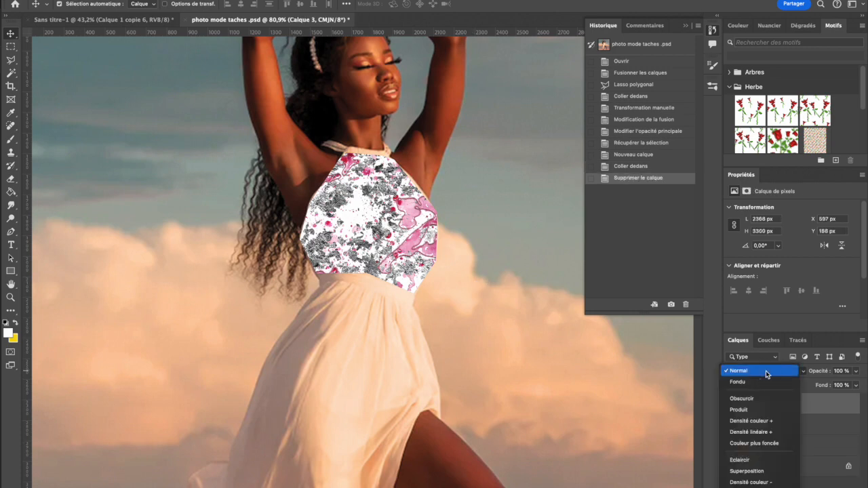
{"action": "left_click", "coordinate": [739, 410]}
{"action": "scroll", "coordinate": [344, 227], "scroll_direction": "up", "scroll_amount": 4}
{"action": "scroll", "coordinate": [343, 227], "scroll_direction": "up", "scroll_amount": 3}
{"action": "scroll", "coordinate": [364, 310], "scroll_direction": "down", "scroll_amount": 4}
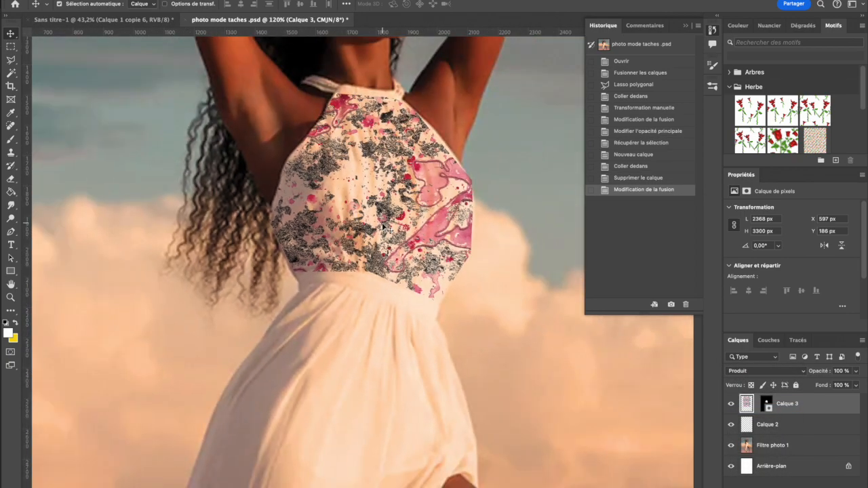
Scale the bodice pattern to 44.21 %, rotate it to -9.57° and reposition it over the bodice
{"action": "scroll", "coordinate": [364, 309], "scroll_direction": "down", "scroll_amount": 5}
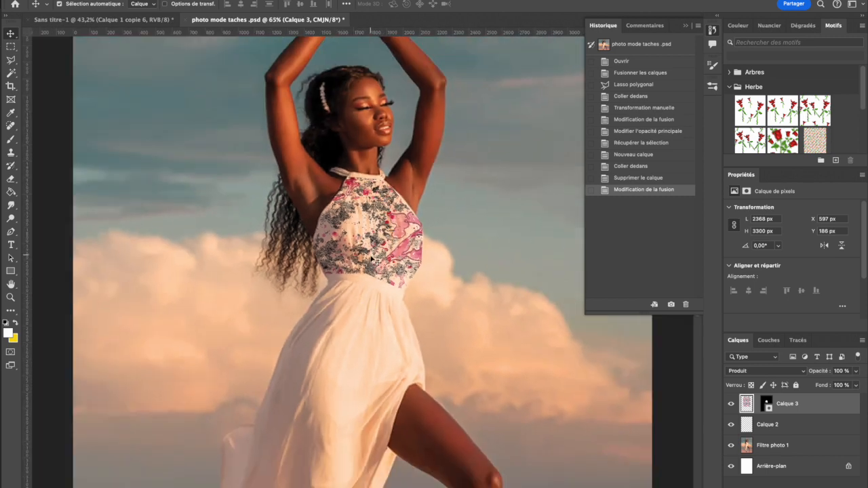
{"action": "key", "text": "ctrl+t"}
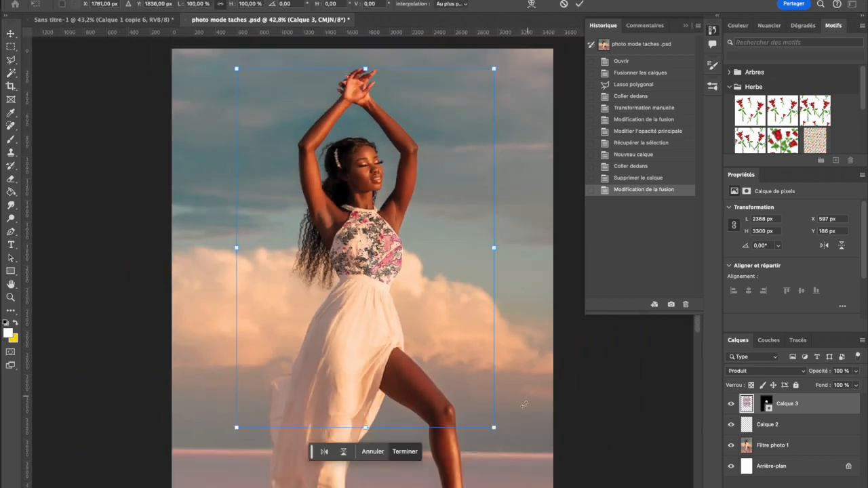
{"action": "left_click_drag", "start_coordinate": [499, 428], "coordinate": [380, 271]}
{"action": "left_click_drag", "start_coordinate": [373, 240], "coordinate": [421, 318]}
{"action": "left_click_drag", "start_coordinate": [447, 129], "coordinate": [421, 132]}
{"action": "left_click_drag", "start_coordinate": [452, 331], "coordinate": [411, 293]}
{"action": "left_click_drag", "start_coordinate": [401, 254], "coordinate": [415, 263]}
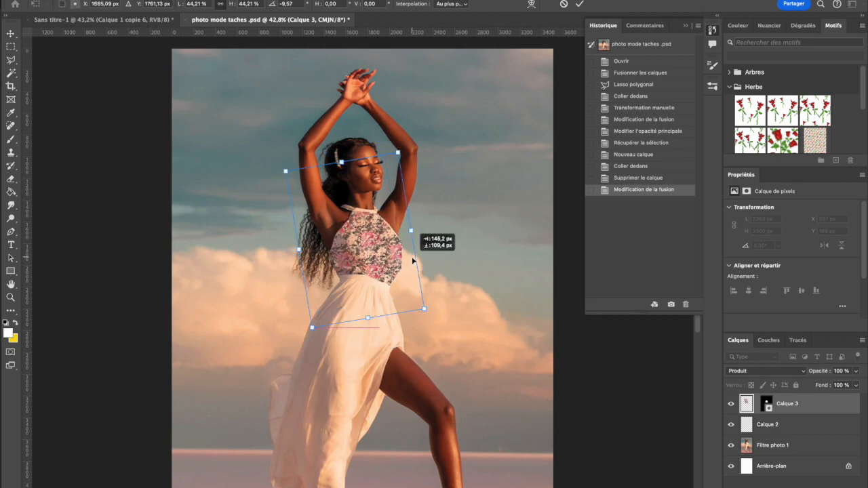
Warp the bodice pattern with a 4 x 4 Déformation grid, pulling the points along both sides of the bodice and waist inward
{"action": "right_click", "coordinate": [366, 255]}
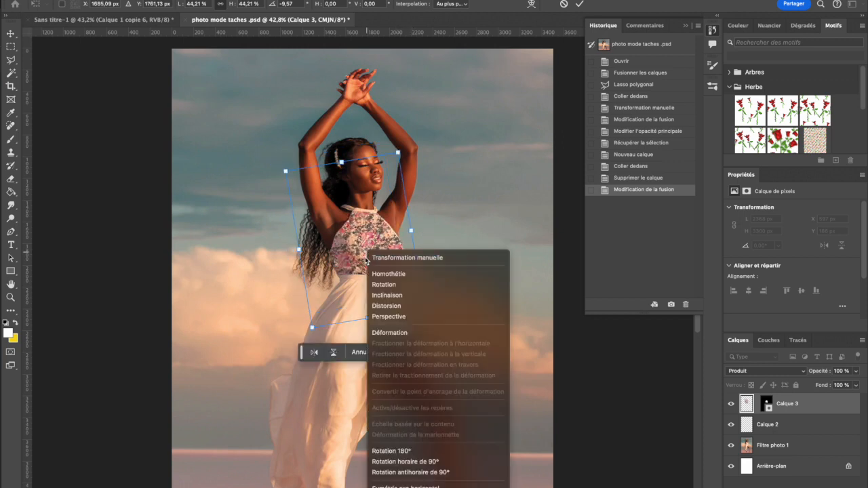
{"action": "left_click", "coordinate": [389, 332]}
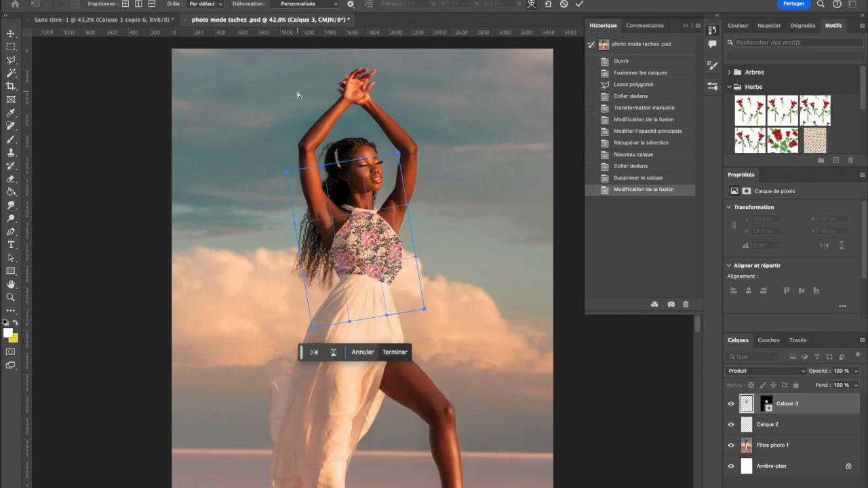
{"action": "scroll", "coordinate": [345, 168], "scroll_direction": "up", "scroll_amount": 3}
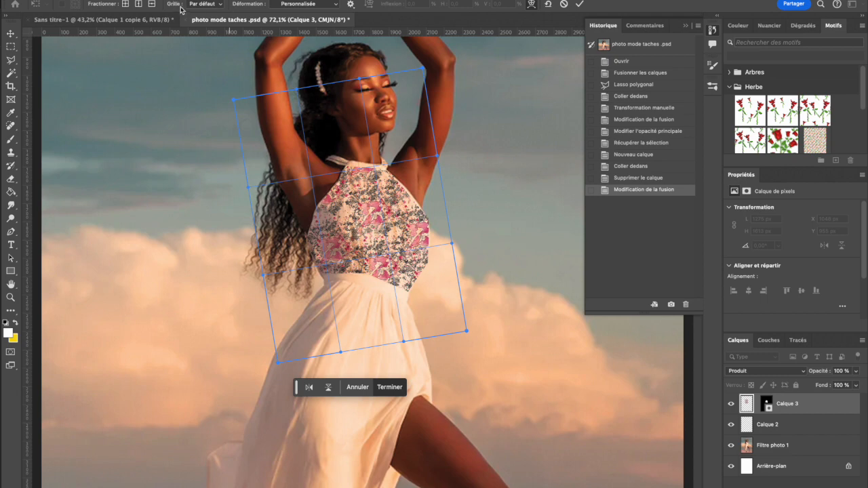
{"action": "left_click", "coordinate": [207, 4]}
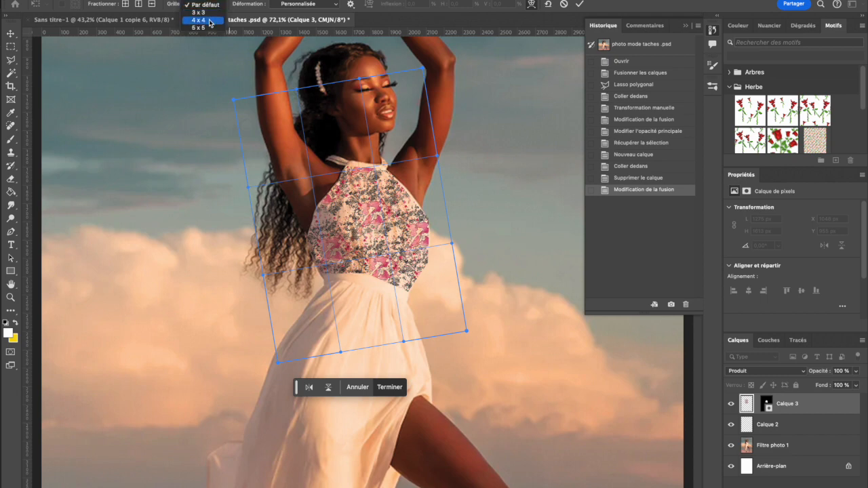
{"action": "left_click", "coordinate": [209, 23]}
{"action": "scroll", "coordinate": [360, 251], "scroll_direction": "up", "scroll_amount": 3}
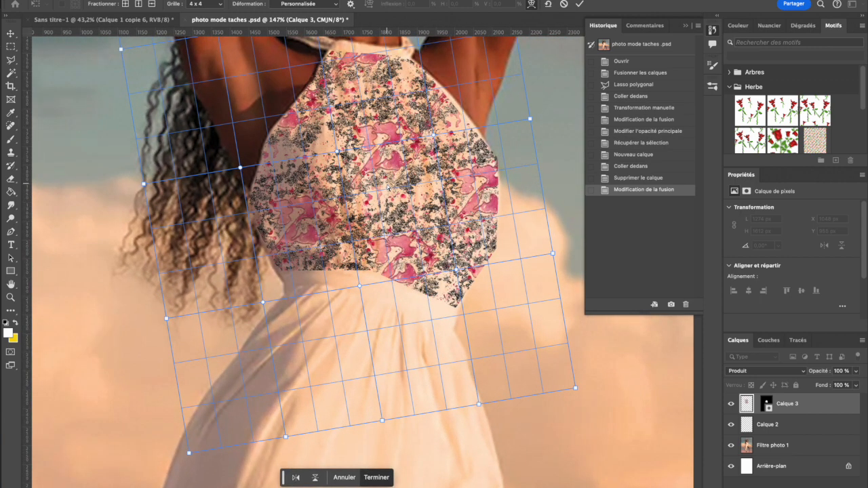
{"action": "left_click_drag", "start_coordinate": [499, 162], "coordinate": [453, 141]}
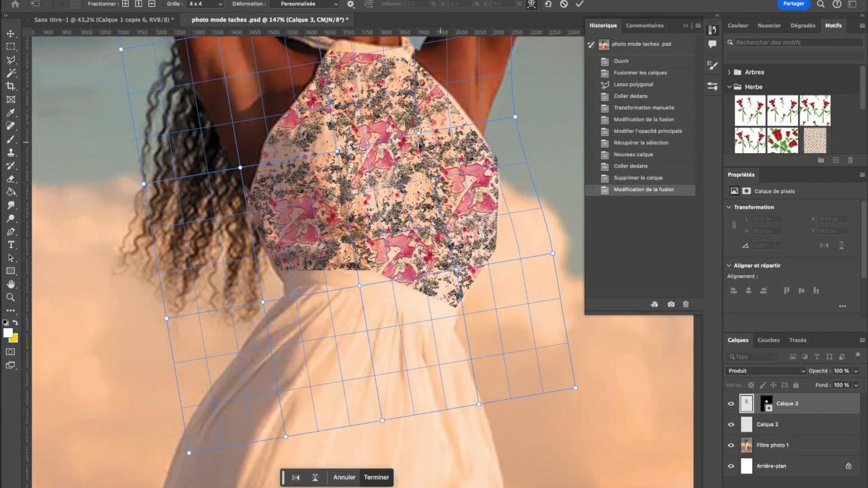
{"action": "left_click_drag", "start_coordinate": [290, 108], "coordinate": [306, 111]}
{"action": "left_click_drag", "start_coordinate": [266, 303], "coordinate": [296, 282]}
{"action": "left_click_drag", "start_coordinate": [455, 271], "coordinate": [442, 269]}
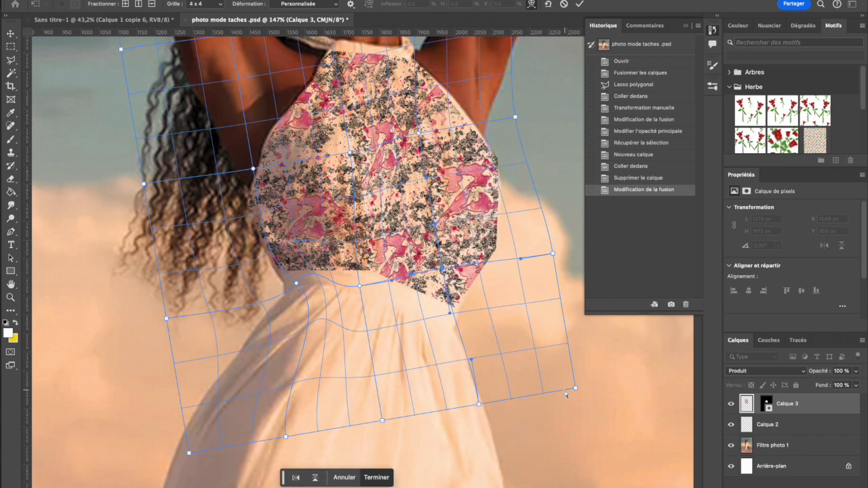
Bend the pattern's lower-right area inward toward the waist, adjust the right edge of the warp grid, and apply the transformation
{"action": "left_click_drag", "start_coordinate": [480, 401], "coordinate": [434, 366]}
{"action": "mouse_move", "coordinate": [477, 302]}
{"action": "left_mouse_down"}
{"action": "mouse_move", "coordinate": [437, 306]}
{"action": "mouse_move", "coordinate": [469, 296]}
{"action": "left_mouse_up"}
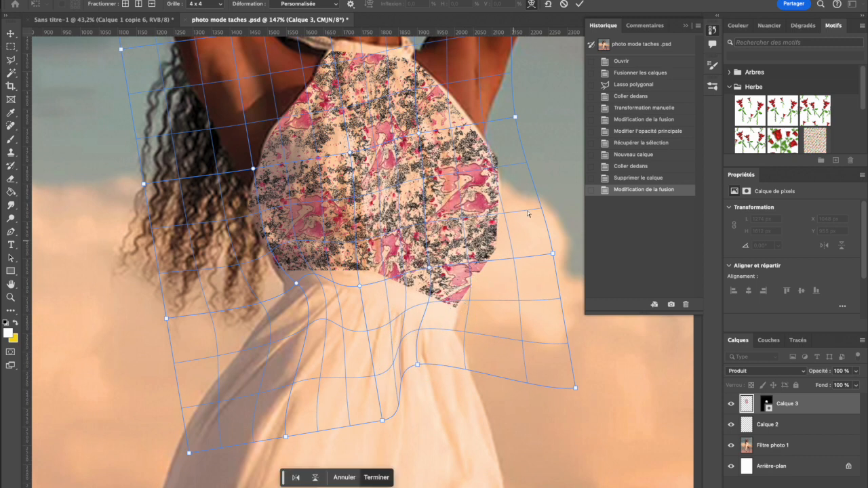
{"action": "left_click_drag", "start_coordinate": [519, 119], "coordinate": [511, 120]}
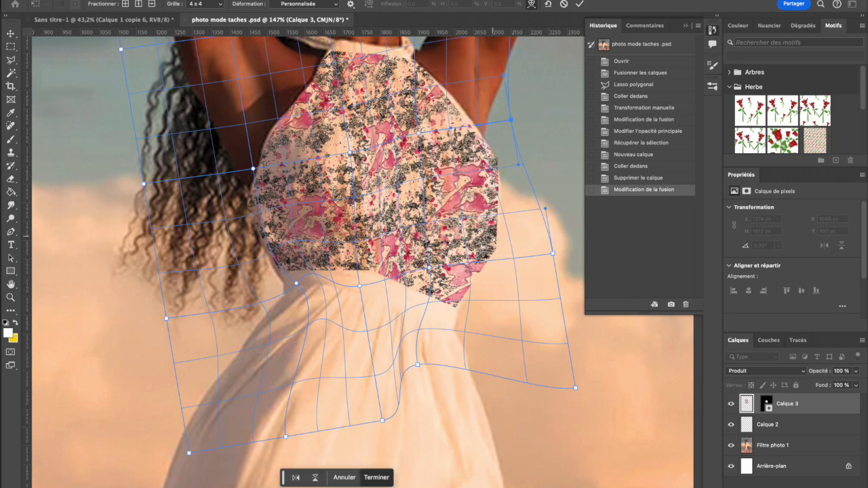
{"action": "key", "text": "Return"}
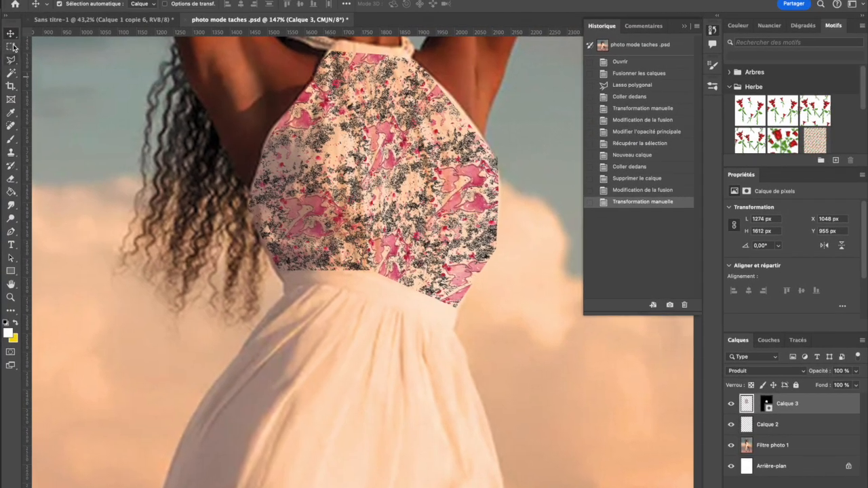
Outline the dress's waistband below the bodice with a closed polygonal lasso selection
{"action": "left_click", "coordinate": [11, 46]}
{"action": "left_click", "coordinate": [11, 61]}
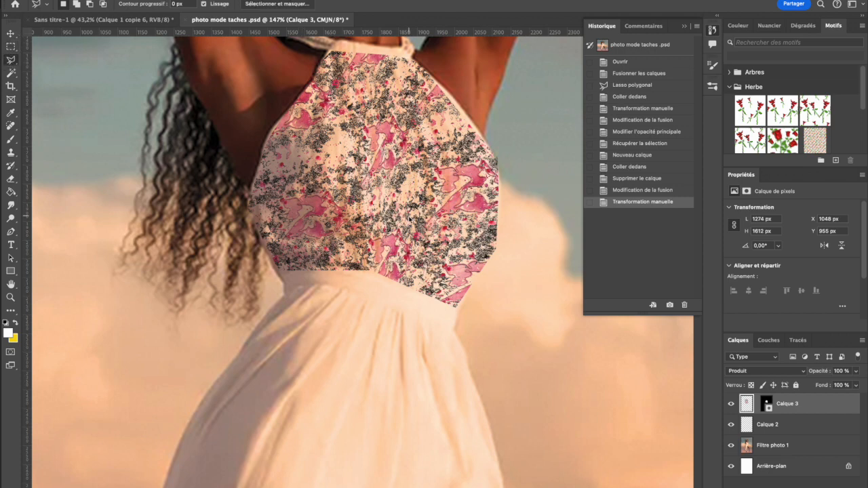
{"action": "left_click", "coordinate": [284, 289]}
{"action": "left_click", "coordinate": [372, 298]}
{"action": "left_click", "coordinate": [454, 331]}
{"action": "left_click", "coordinate": [459, 309]}
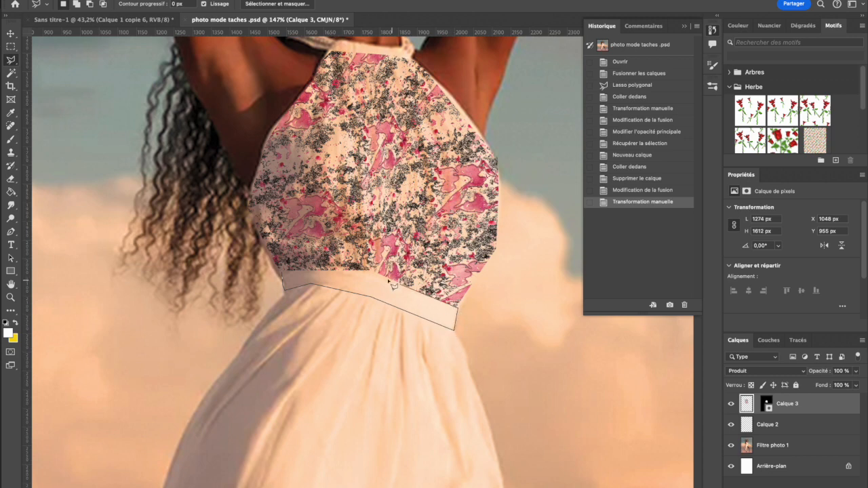
{"action": "left_click", "coordinate": [375, 273]}
{"action": "left_click", "coordinate": [284, 273]}
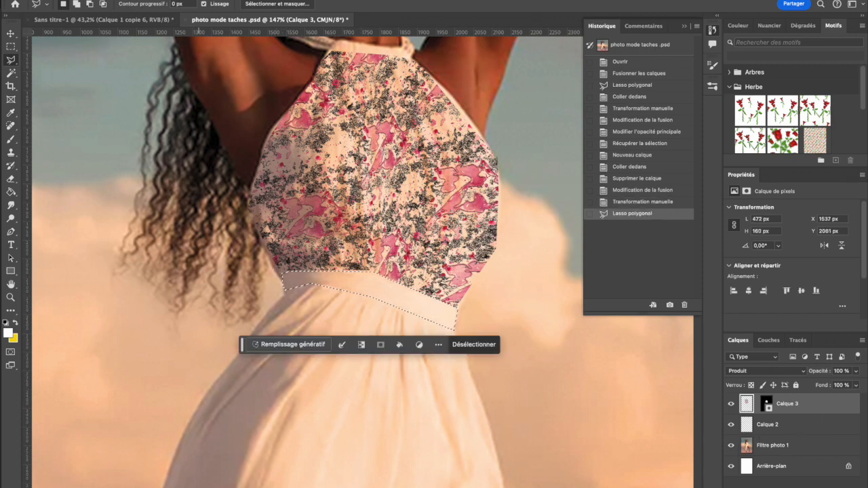
Paste the white-background pattern inside the waistband selection with Coller dedans
{"action": "left_click", "coordinate": [156, 0]}
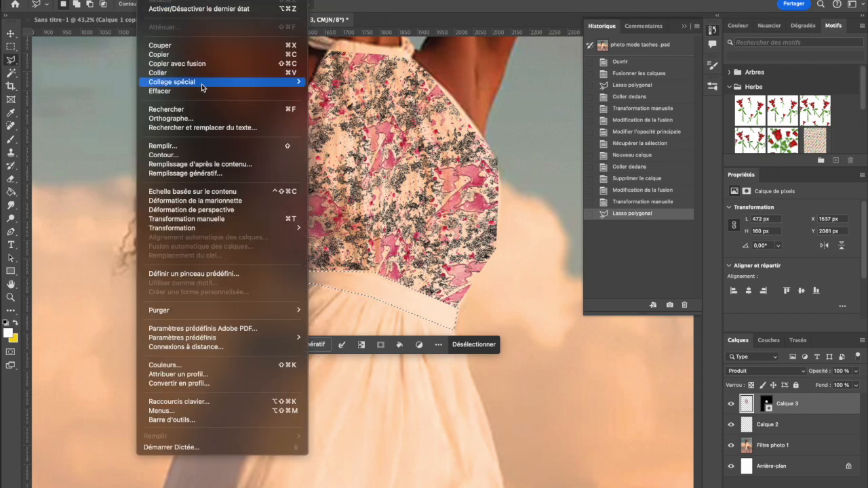
{"action": "mouse_move", "coordinate": [201, 82]}
{"action": "left_click", "coordinate": [344, 99]}
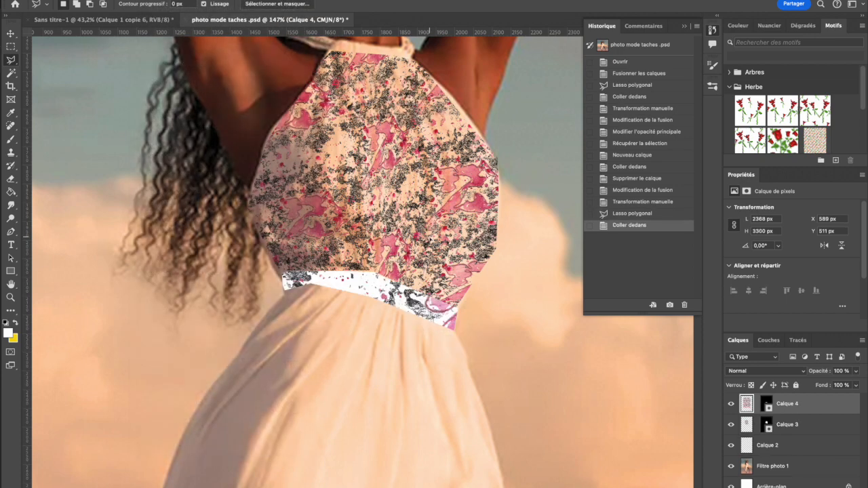
Scale the waistband pattern down to about 24 % and rotate it slightly to follow the slope of the waistband
{"action": "key", "text": "ctrl+0"}
{"action": "key", "text": "ctrl+t"}
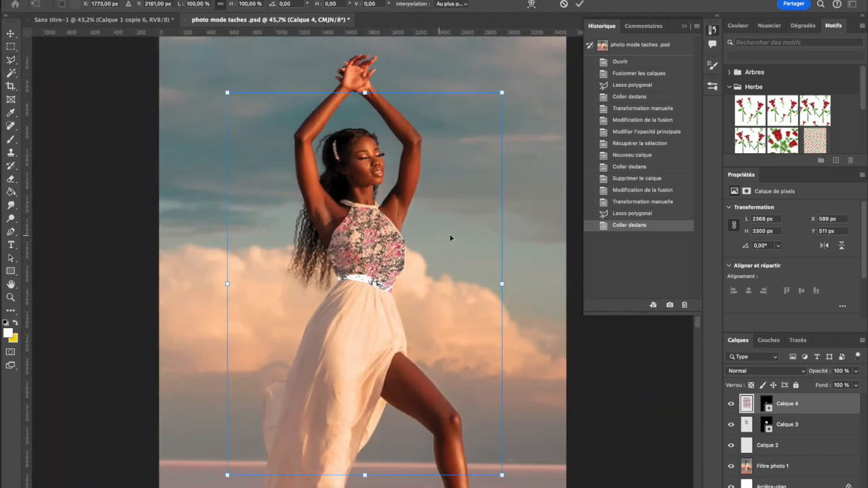
{"action": "left_click_drag", "start_coordinate": [503, 93], "coordinate": [395, 242]}
{"action": "left_click_drag", "start_coordinate": [227, 474], "coordinate": [278, 285]}
{"action": "left_click_drag", "start_coordinate": [401, 232], "coordinate": [417, 334]}
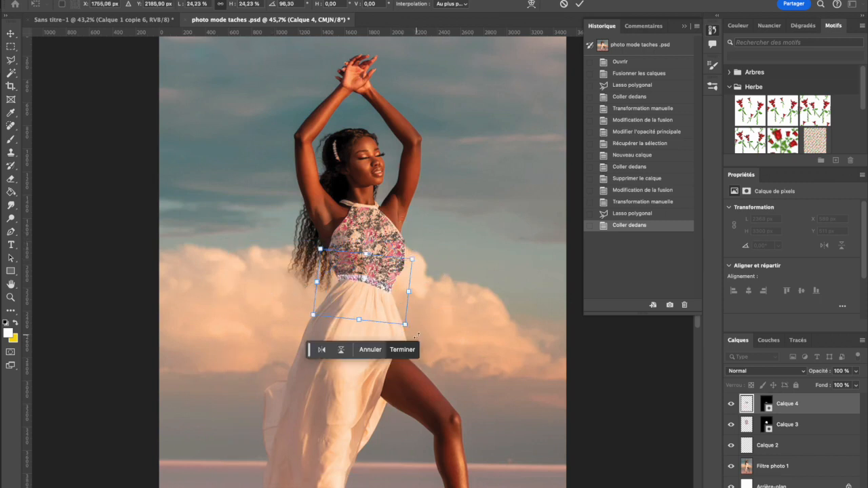
{"action": "scroll", "coordinate": [393, 294], "scroll_direction": "up", "scroll_amount": 10}
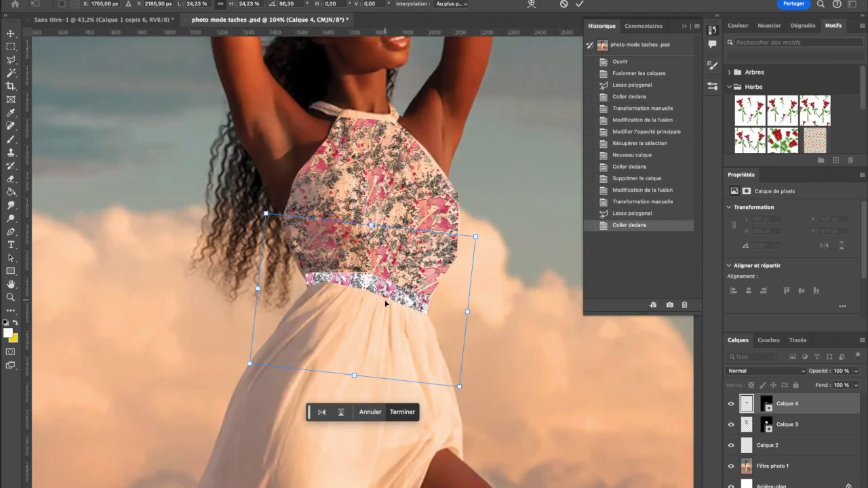
{"action": "key", "text": "Return"}
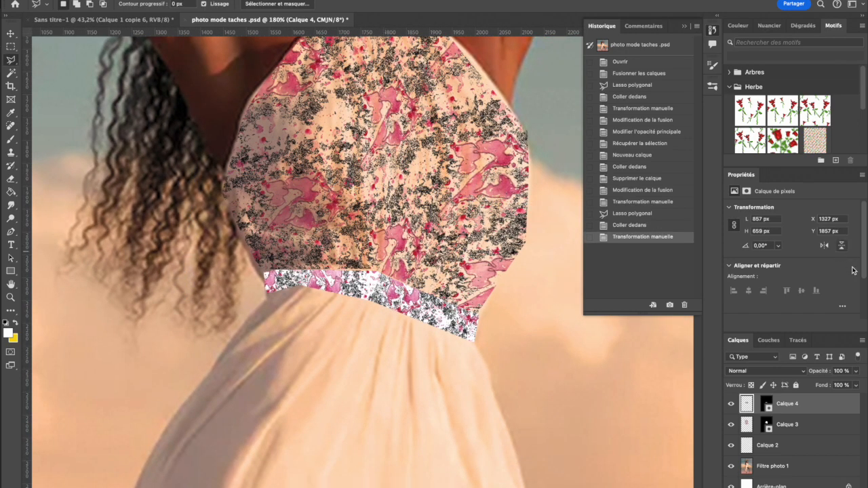
Set the blend mode of the waistband pattern layer to Produit
{"action": "left_click", "coordinate": [780, 371]}
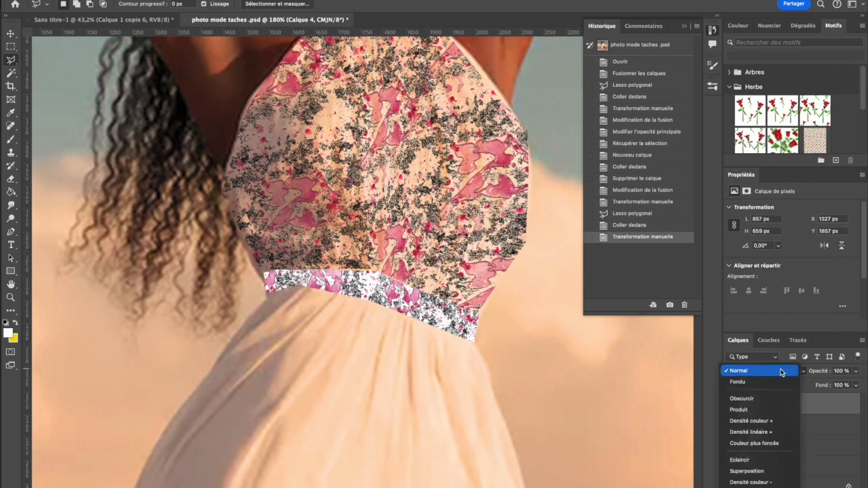
{"action": "left_click", "coordinate": [751, 410]}
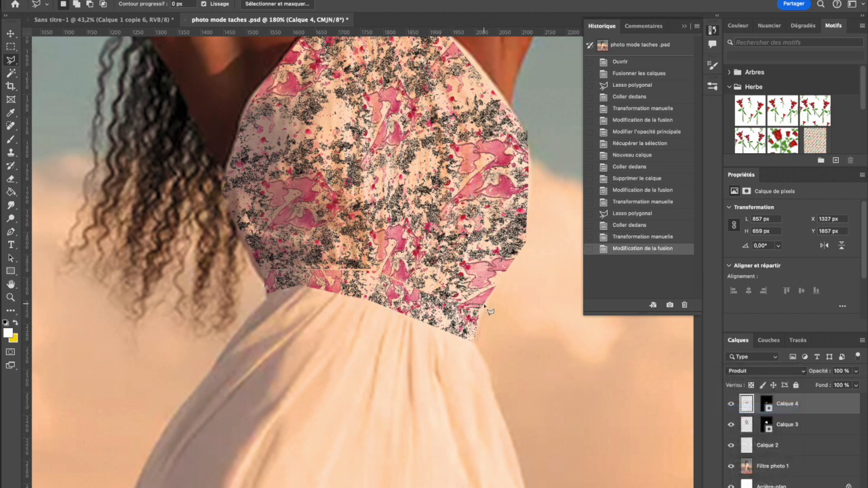
{"action": "scroll", "coordinate": [411, 297], "scroll_direction": "up", "scroll_amount": 2}
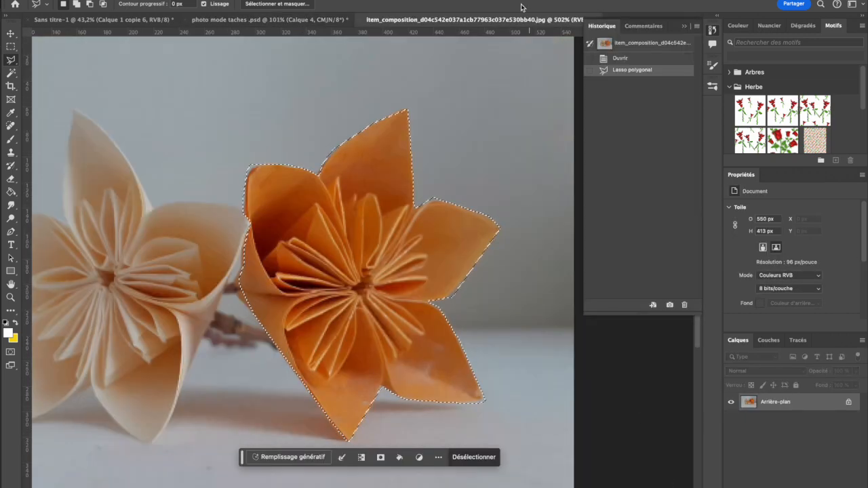
Bring the selected orange paper flower from its source image into the fashion photo, placing it over the bodice
{"action": "left_click", "coordinate": [13, 47]}
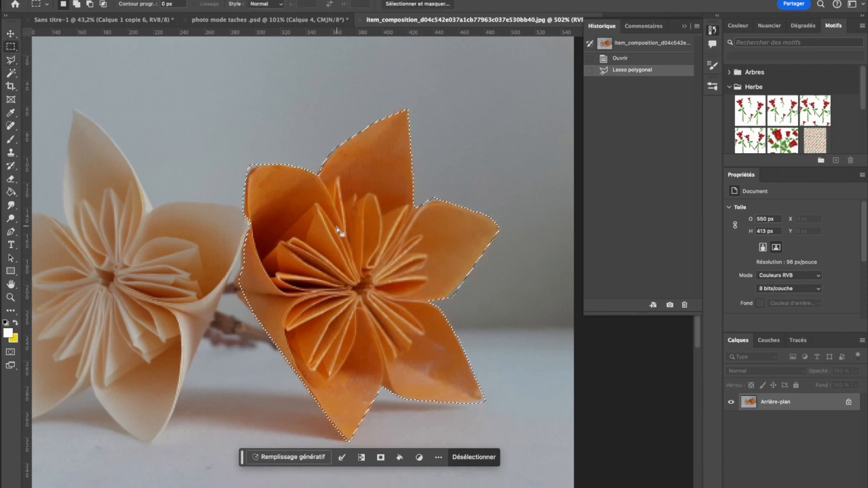
{"action": "left_click", "coordinate": [12, 35]}
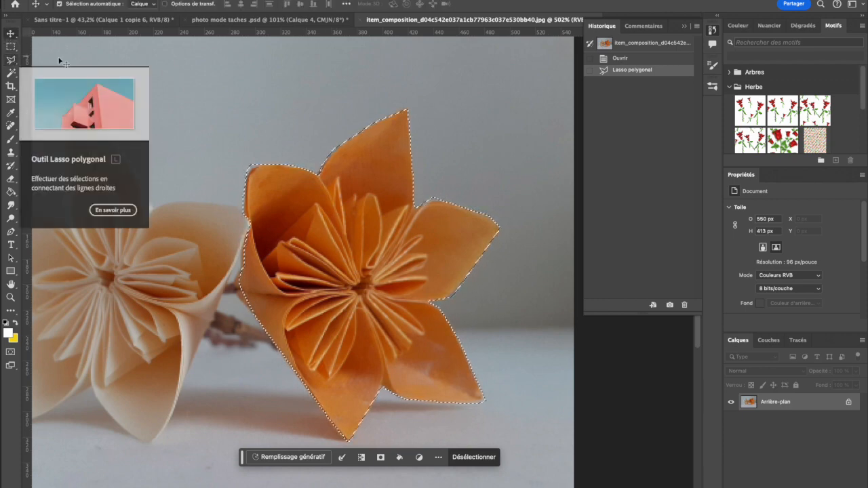
{"action": "left_click_drag", "start_coordinate": [390, 195], "coordinate": [348, 211]}
{"action": "left_click", "coordinate": [231, 20]}
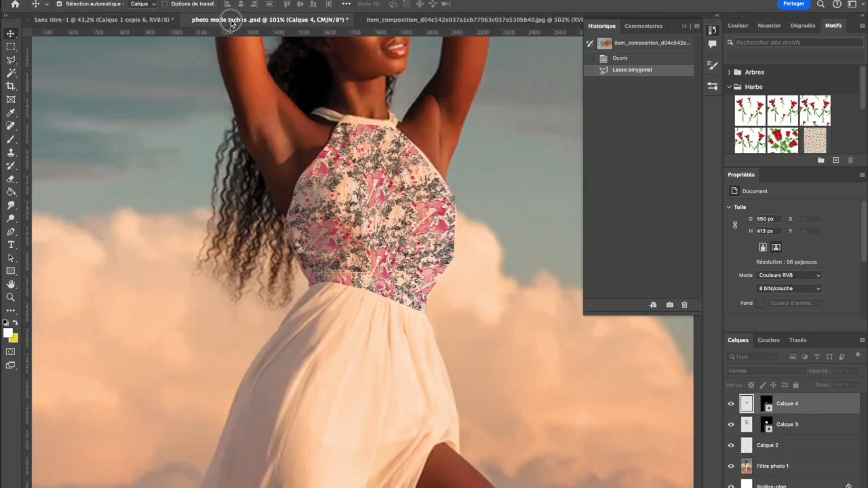
{"action": "left_click_drag", "start_coordinate": [387, 172], "coordinate": [385, 189]}
Enlarge the flower to about 291 %, place it beside the waist, and narrow it to about 365 px wide
{"action": "key", "text": "super+t"}
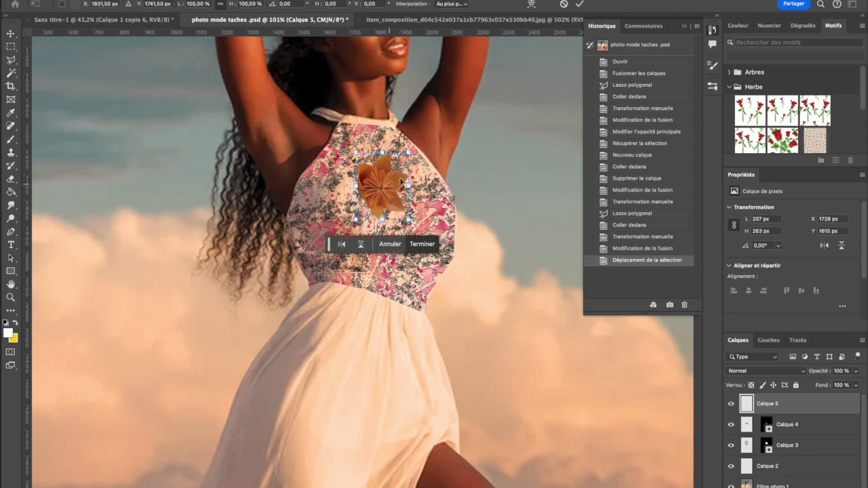
{"action": "left_click_drag", "start_coordinate": [409, 153], "coordinate": [508, 28]}
{"action": "left_click_drag", "start_coordinate": [422, 116], "coordinate": [470, 310]}
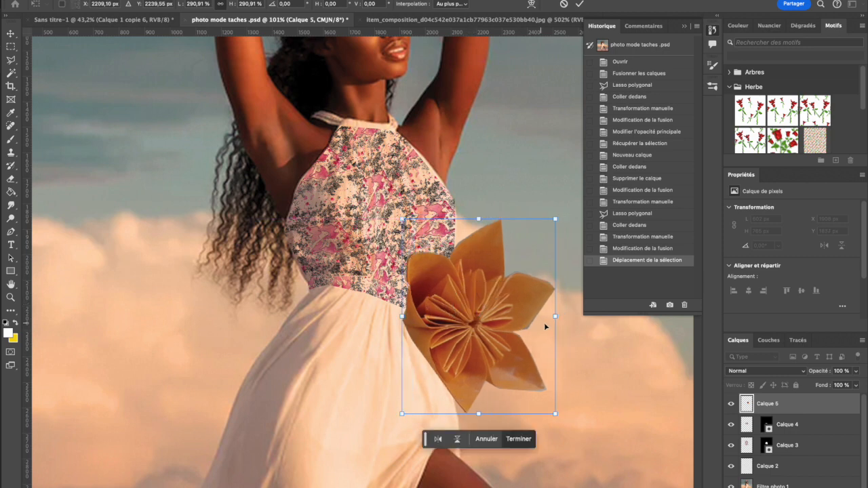
{"action": "left_click_drag", "start_coordinate": [556, 316], "coordinate": [457, 325]}
{"action": "key", "text": "Return"}
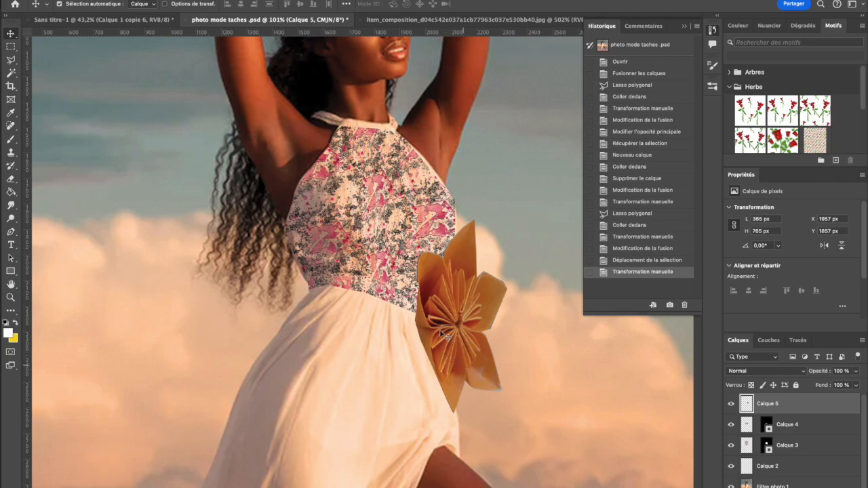
Deselect the orange flower in its source image and switch to the pattern document Sans titre-1
{"action": "left_click", "coordinate": [390, 21]}
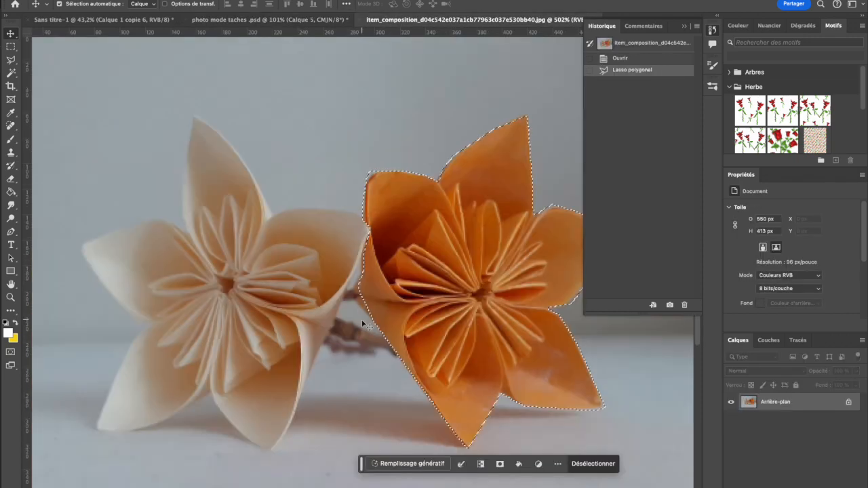
{"action": "key", "text": "ctrl+d"}
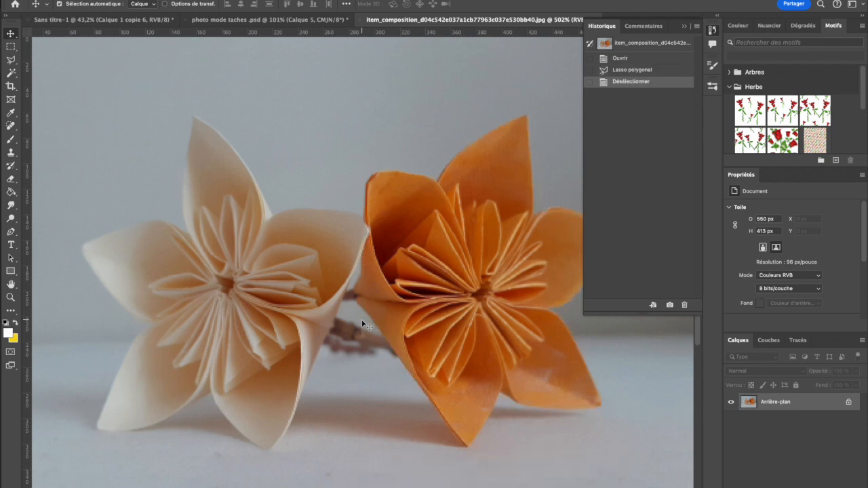
{"action": "left_click", "coordinate": [102, 19]}
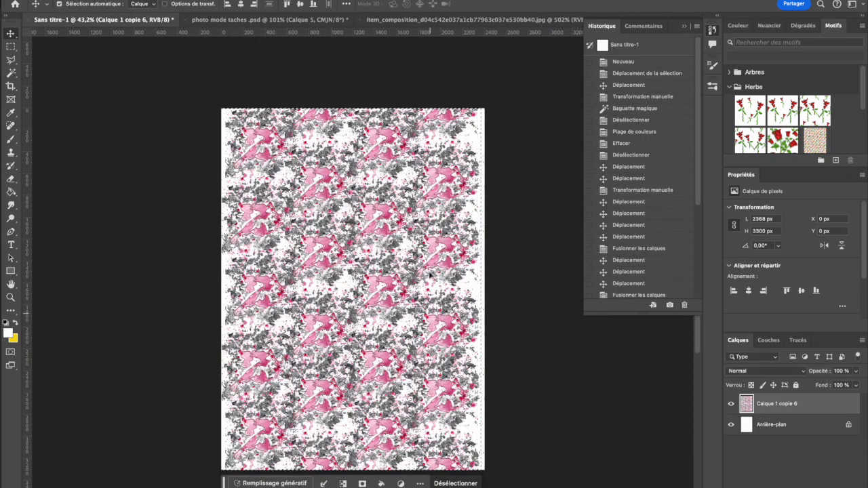
In the fashion photo, load the flower layer's outline as a selection and paste the pattern inside it with Coller dedans
{"action": "left_click", "coordinate": [284, 19]}
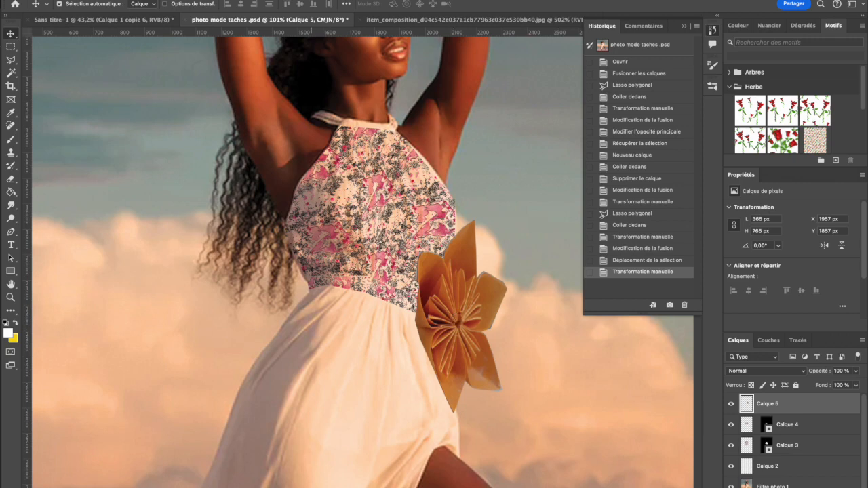
{"action": "left_click", "coordinate": [270, 0]}
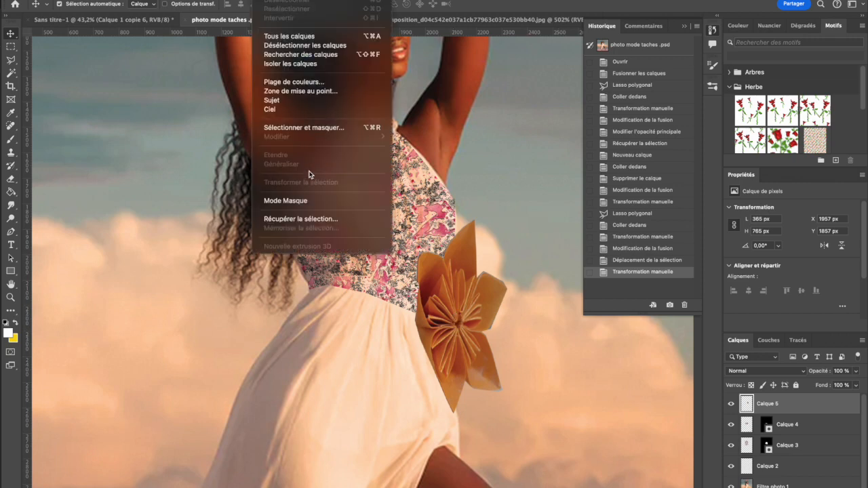
{"action": "left_click", "coordinate": [294, 219]}
{"action": "left_click", "coordinate": [459, 161]}
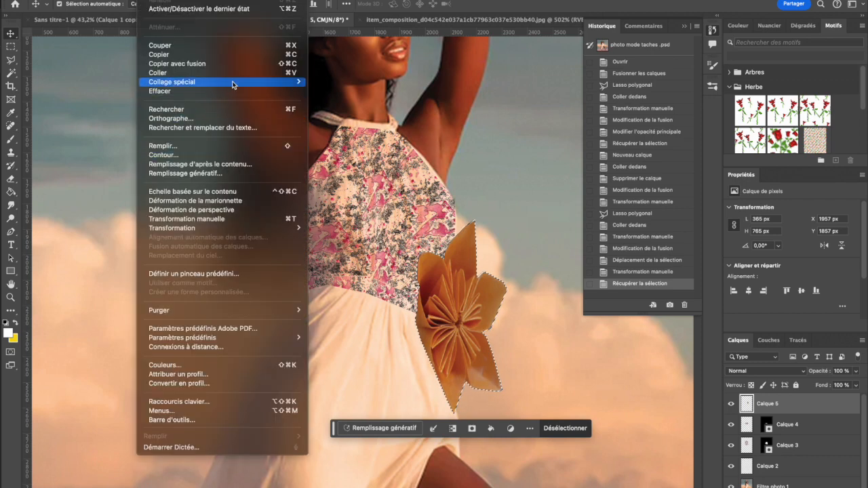
{"action": "mouse_move", "coordinate": [234, 82]}
{"action": "left_click", "coordinate": [339, 99]}
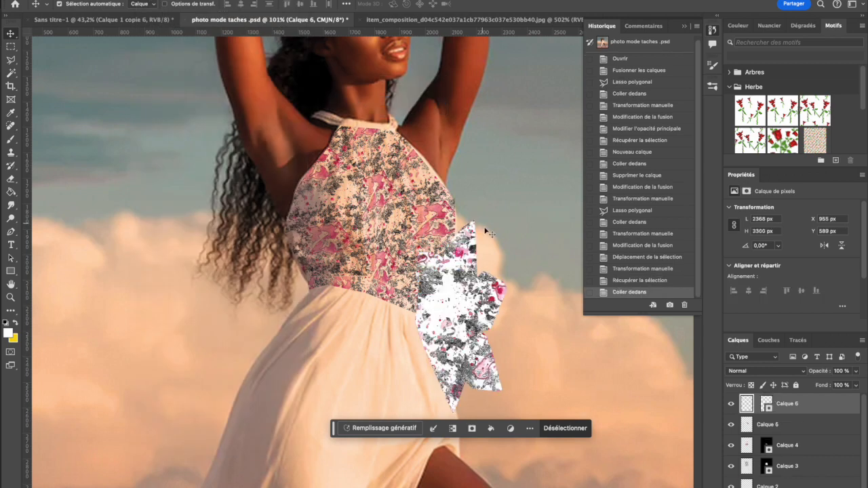
Scale the flower's pasted pattern down to about 43 % wide and 46 % high, keeping it over the flower
{"action": "key", "text": "ctrl+t"}
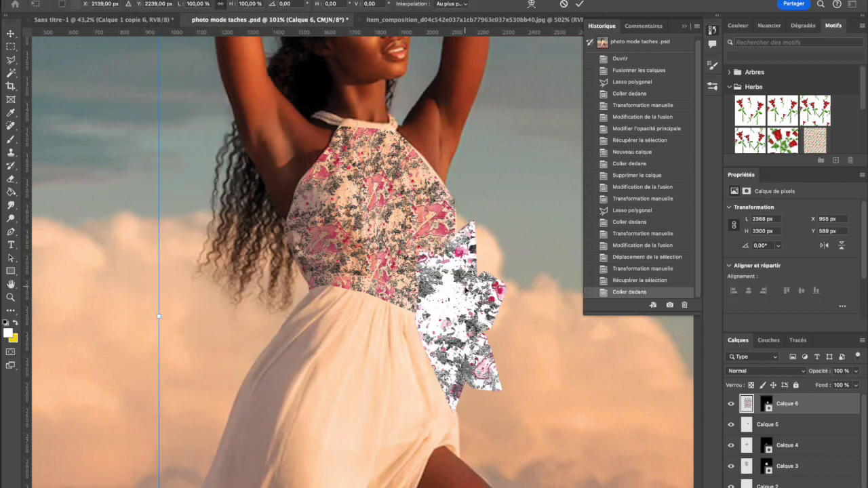
{"action": "key", "text": "ctrl+0"}
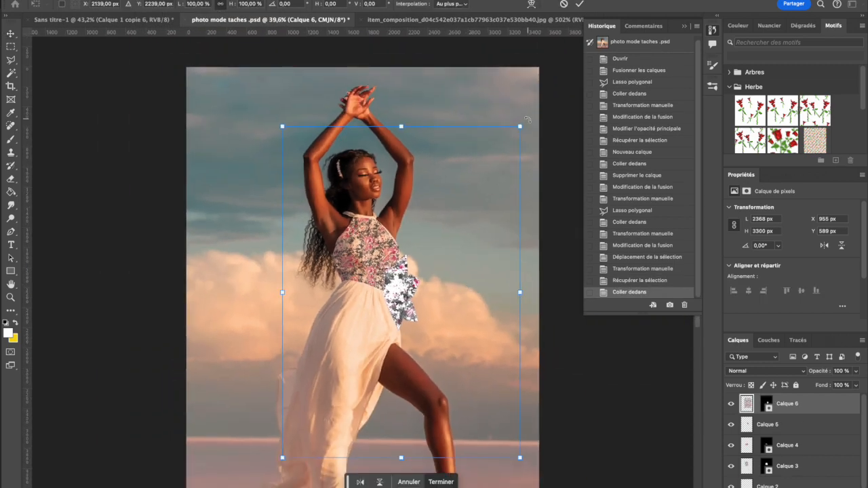
{"action": "left_click_drag", "start_coordinate": [519, 126], "coordinate": [432, 234]}
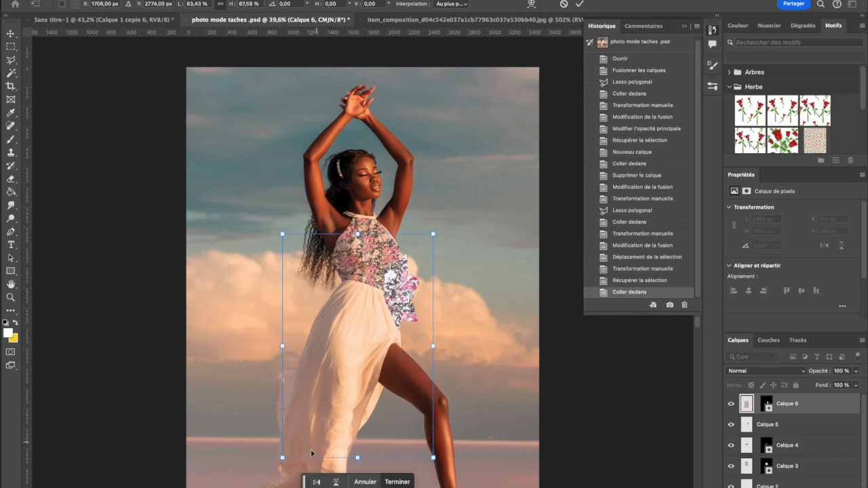
{"action": "left_click_drag", "start_coordinate": [283, 457], "coordinate": [326, 391]}
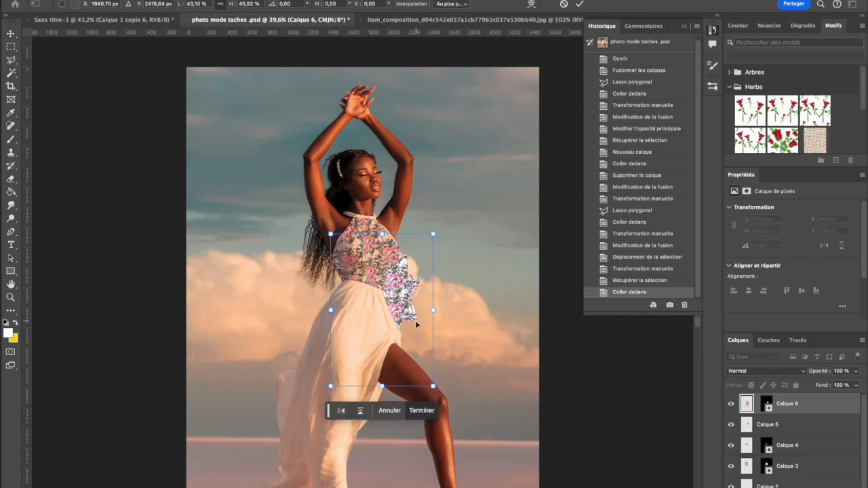
{"action": "scroll", "coordinate": [417, 325], "scroll_direction": "up", "scroll_amount": 5}
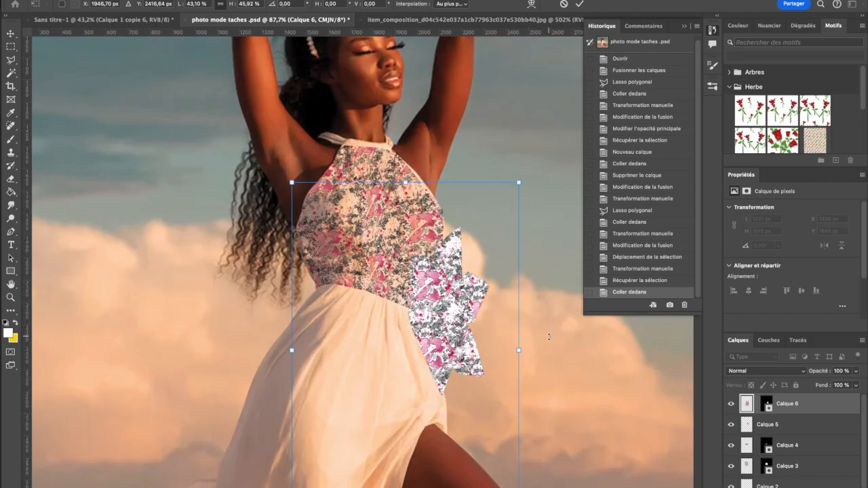
{"action": "key", "text": "Return"}
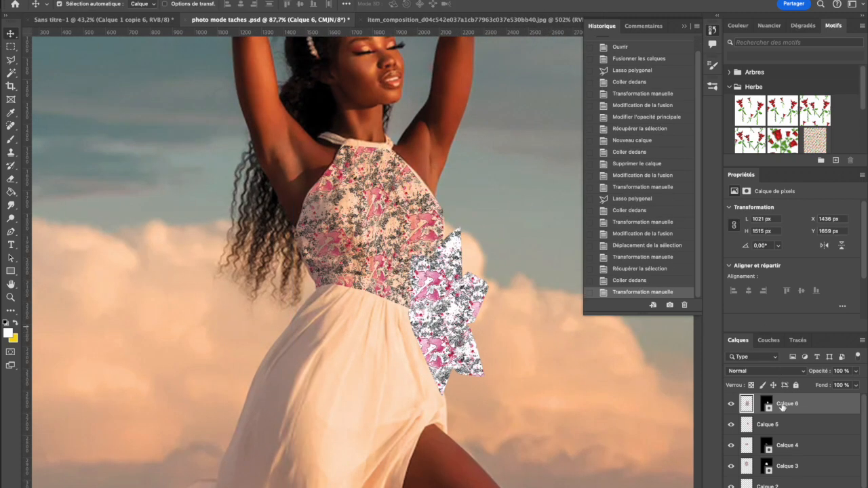
Set the blend mode of the flower's pattern layer to Produit
{"action": "left_click", "coordinate": [781, 369]}
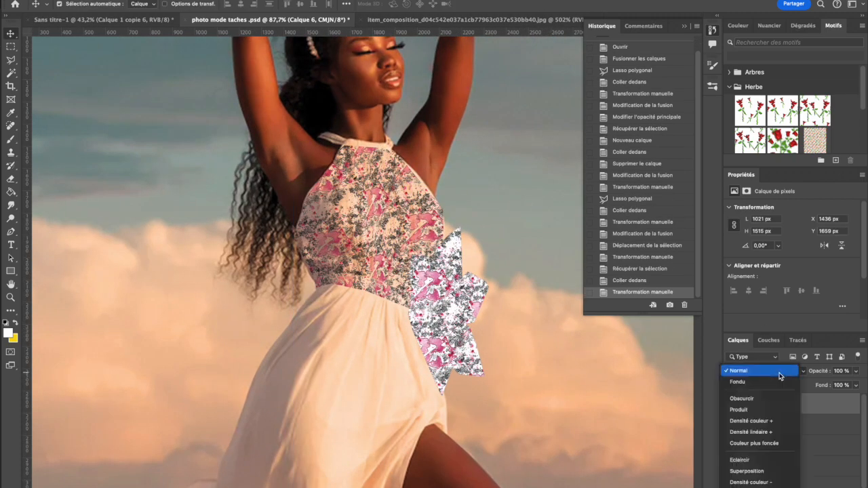
{"action": "left_click", "coordinate": [754, 412]}
{"action": "scroll", "coordinate": [435, 339], "scroll_direction": "up", "scroll_amount": 5}
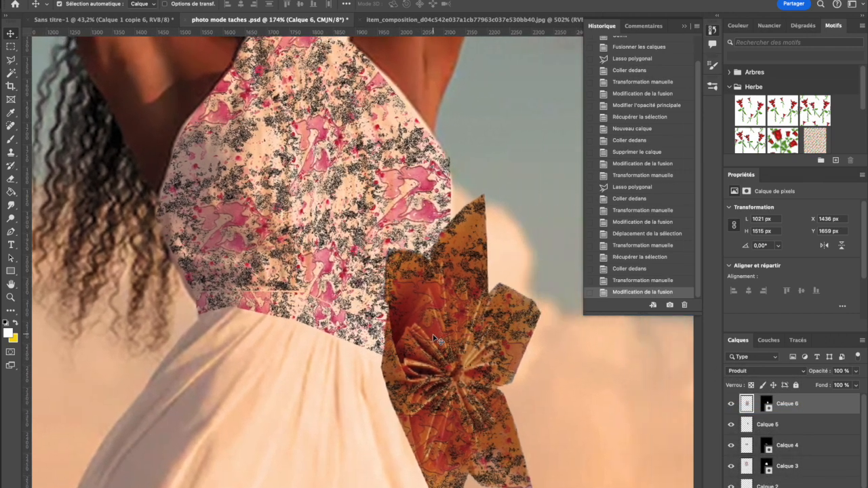
{"action": "scroll", "coordinate": [435, 338], "scroll_direction": "right", "scroll_amount": 5}
{"action": "scroll", "coordinate": [435, 339], "scroll_direction": "down", "scroll_amount": 2}
Adjust the flower's pattern position, then move the flower and its pattern layer together up to the shoulder beside the neckline
{"action": "left_click_drag", "start_coordinate": [331, 300], "coordinate": [354, 316]}
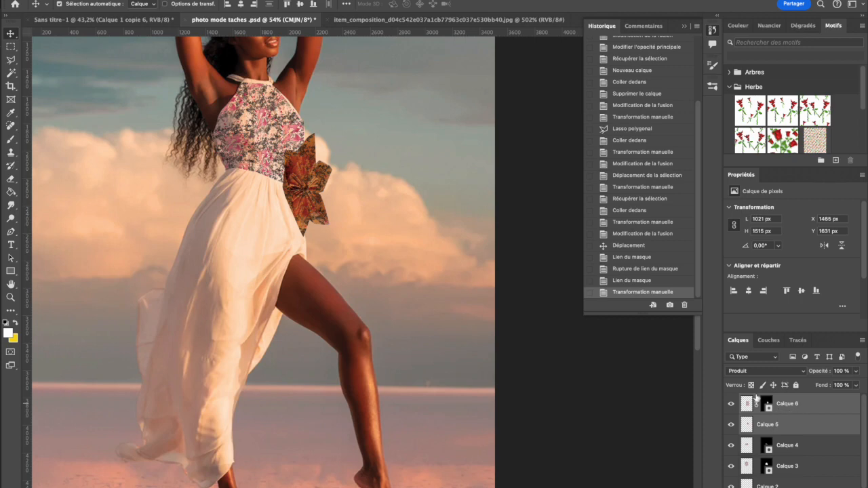
{"action": "left_click_drag", "start_coordinate": [309, 183], "coordinate": [285, 79]}
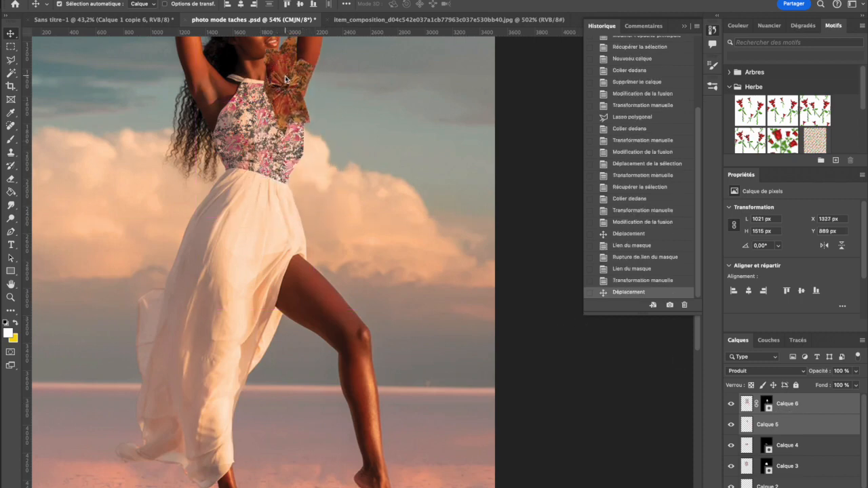
{"action": "scroll", "coordinate": [285, 77], "scroll_direction": "up", "scroll_amount": 3}
Duplicate the patterned flower onto the opposite shoulder, flip the copy with Symétrie axe horizontal, and place it as a mirror of the original
{"action": "left_click_drag", "start_coordinate": [295, 155], "coordinate": [244, 153]}
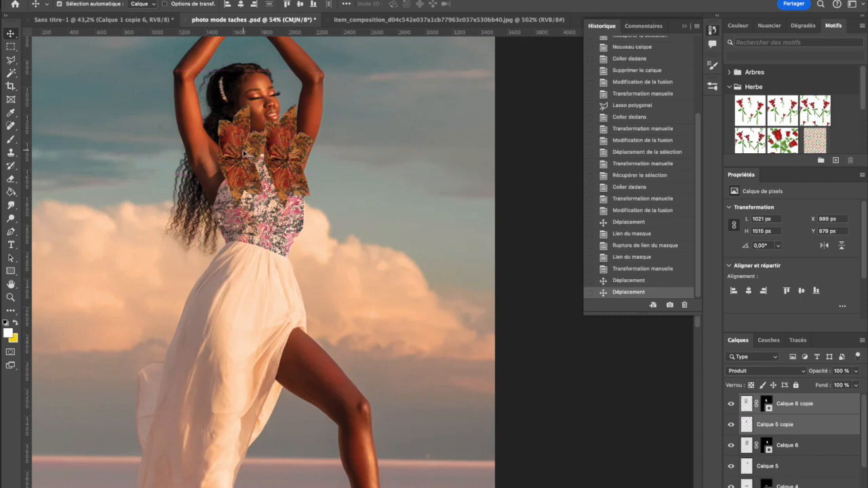
{"action": "key", "text": "super+t"}
{"action": "right_click", "coordinate": [244, 151]}
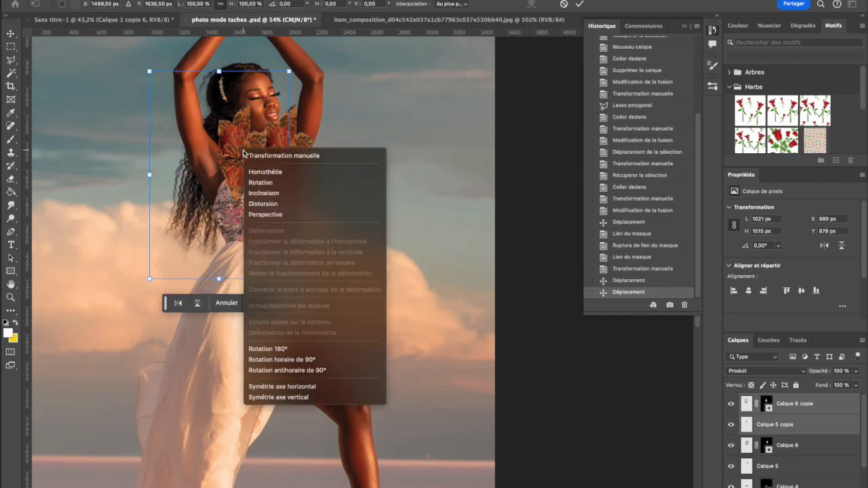
{"action": "left_click", "coordinate": [299, 386]}
{"action": "left_click_drag", "start_coordinate": [216, 148], "coordinate": [251, 150]}
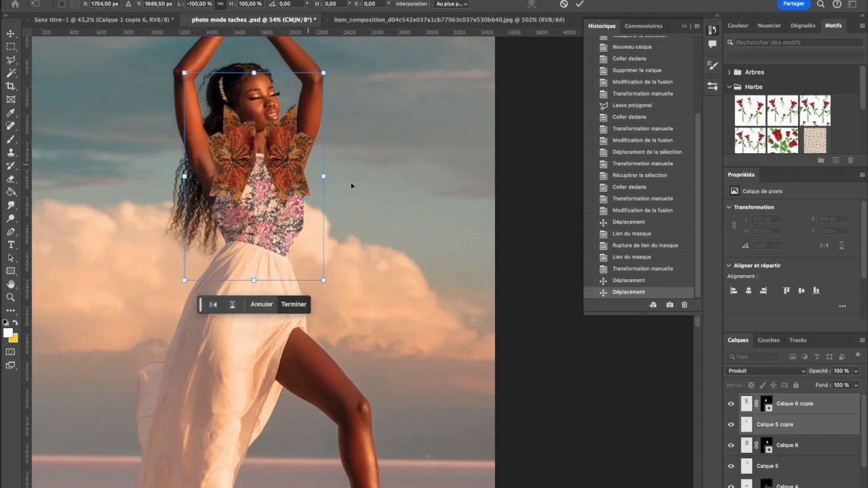
{"action": "left_click", "coordinate": [439, 152]}
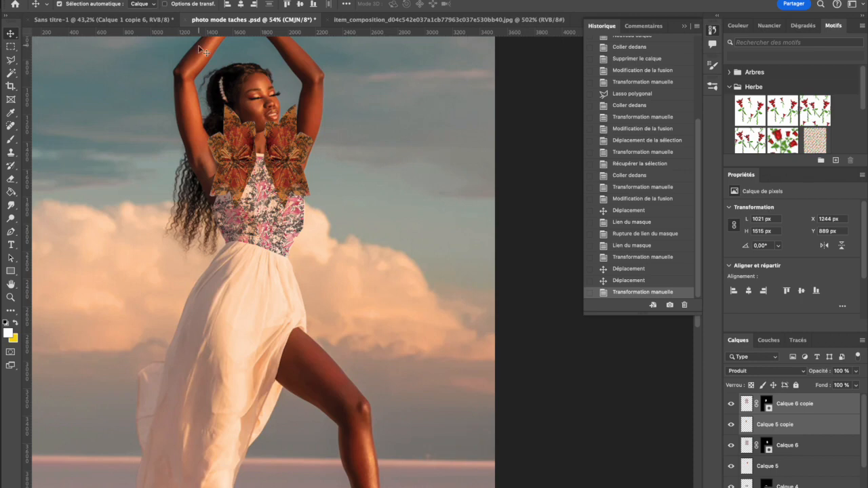
Save the document, and save it again in Photoshop format on the Bureau, replacing the existing "photo mode taches .psd"
{"action": "left_click", "coordinate": [126, 1]}
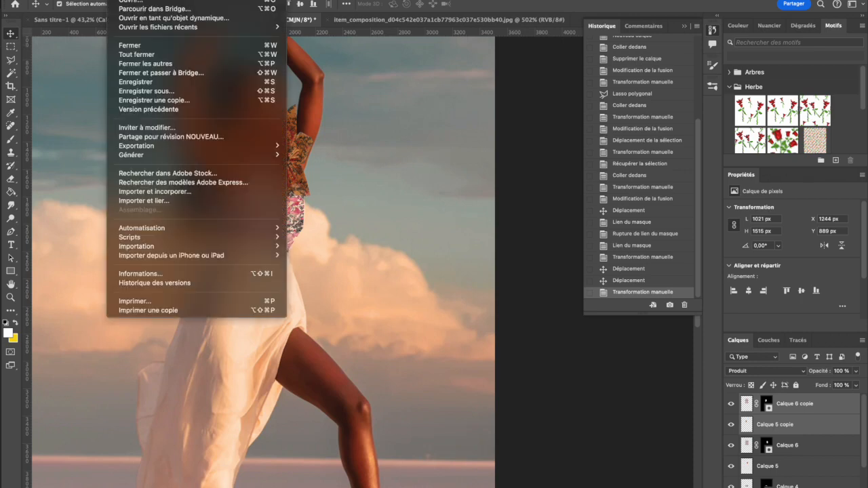
{"action": "left_click", "coordinate": [149, 83]}
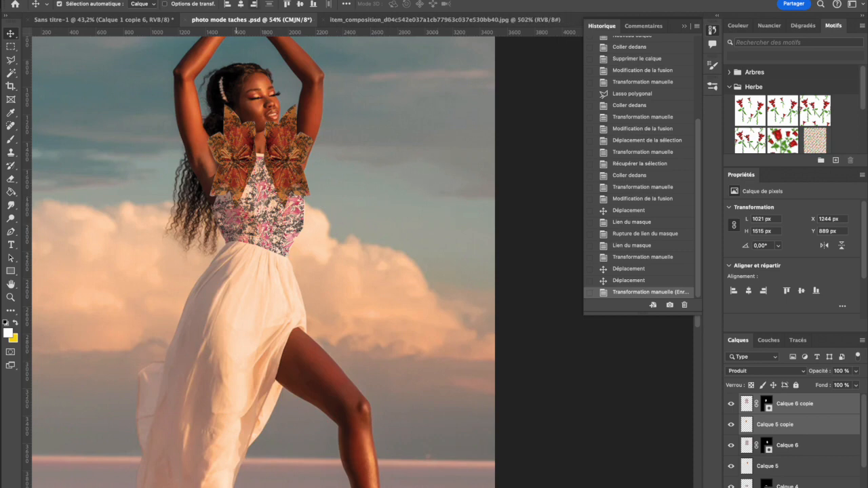
{"action": "left_click", "coordinate": [125, 1]}
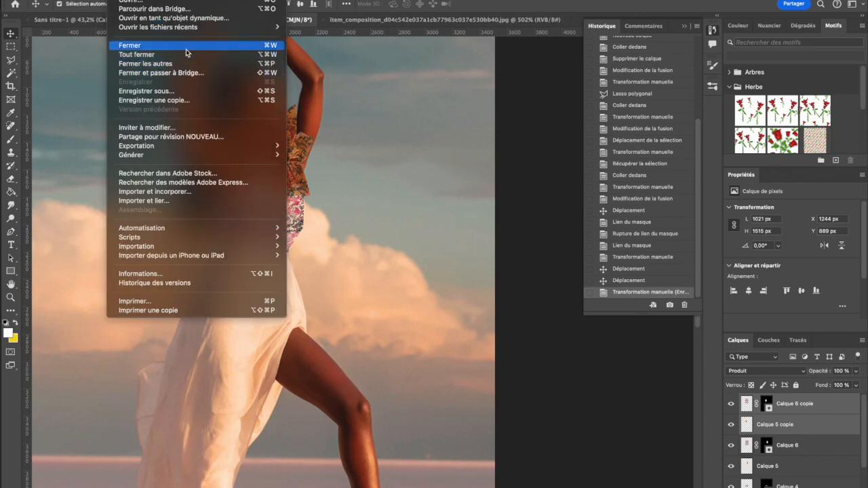
{"action": "left_click", "coordinate": [181, 91]}
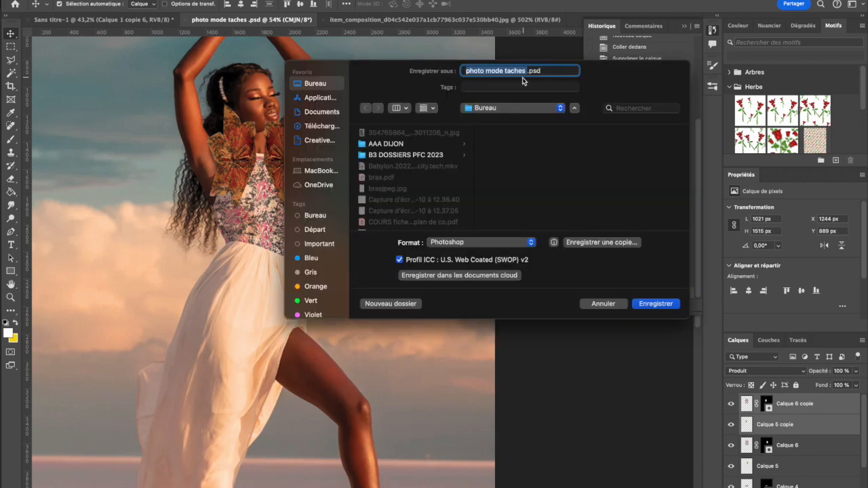
{"action": "left_click", "coordinate": [502, 243]}
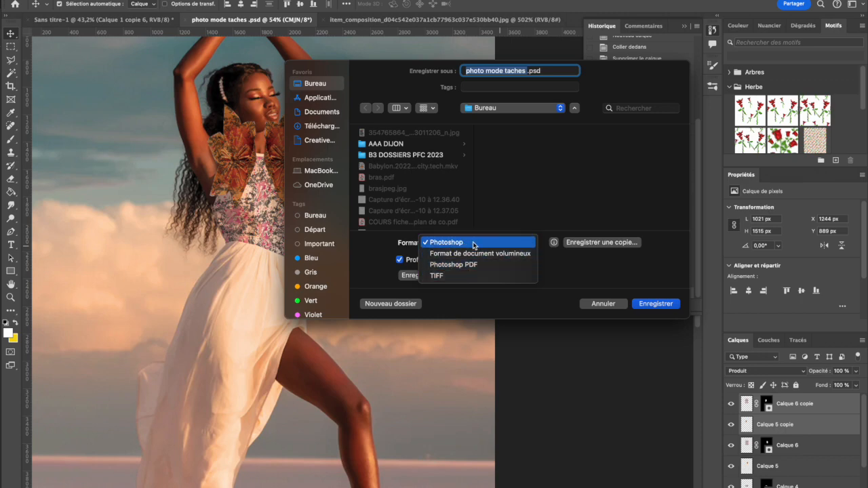
{"action": "left_click", "coordinate": [656, 306]}
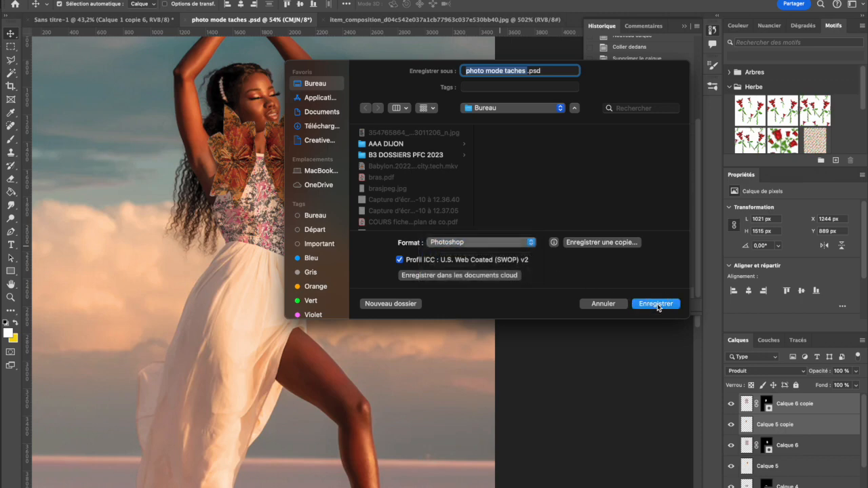
{"action": "left_click", "coordinate": [656, 306]}
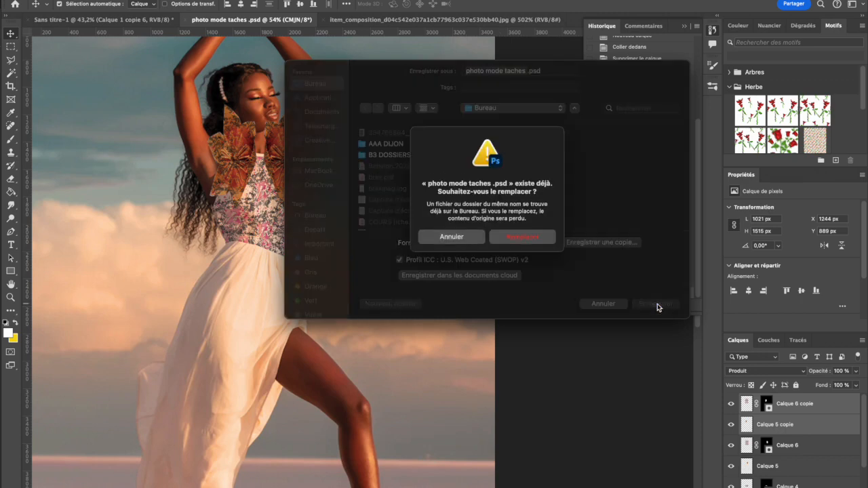
{"action": "left_click", "coordinate": [523, 239]}
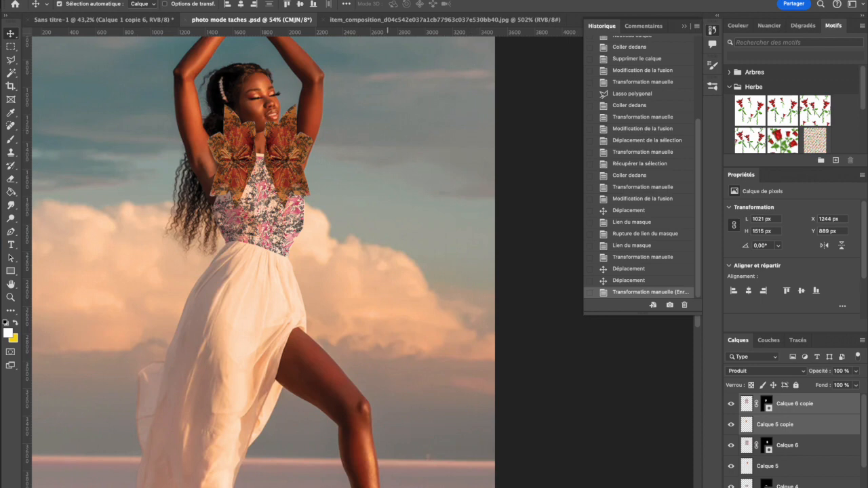
Save a copy on the Bureau as the Photoshop PDF "photo mode taches copie.pdf", using the [Qualité supérieure] preset
{"action": "left_click", "coordinate": [122, 1]}
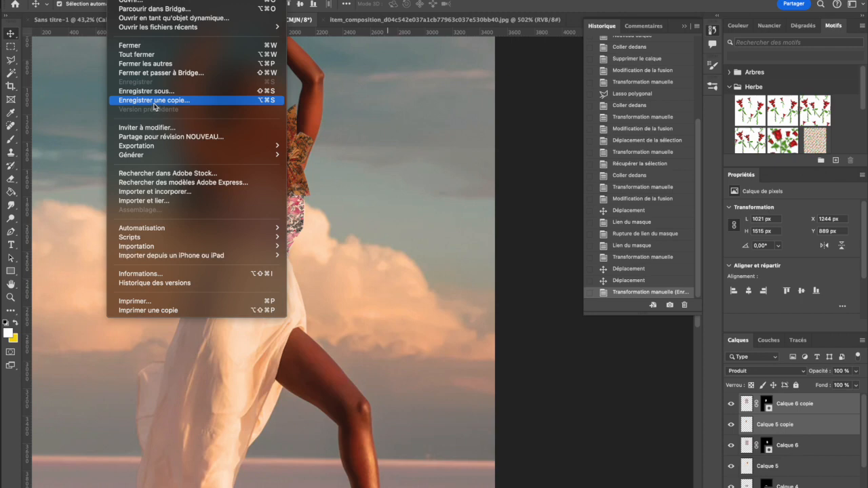
{"action": "left_click", "coordinate": [154, 102]}
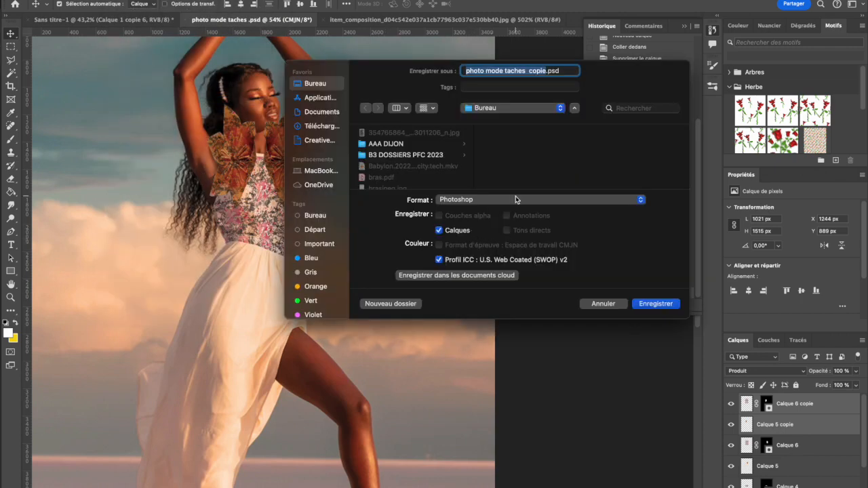
{"action": "left_click", "coordinate": [318, 113]}
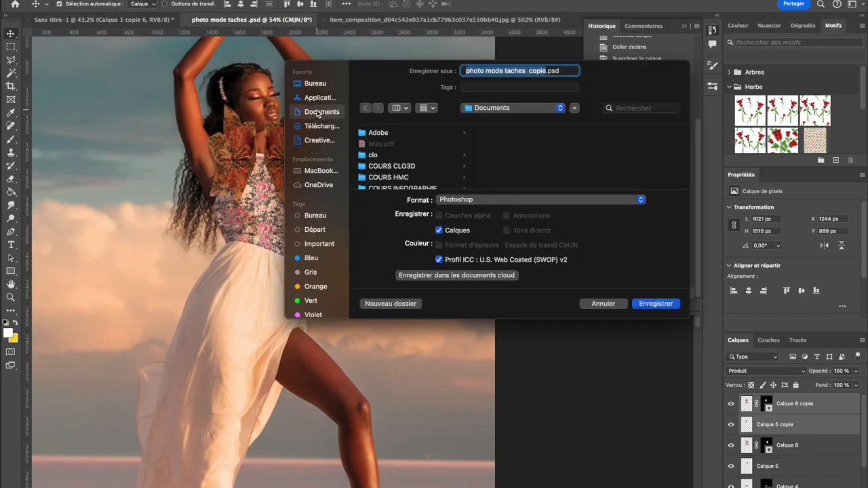
{"action": "left_click", "coordinate": [315, 83]}
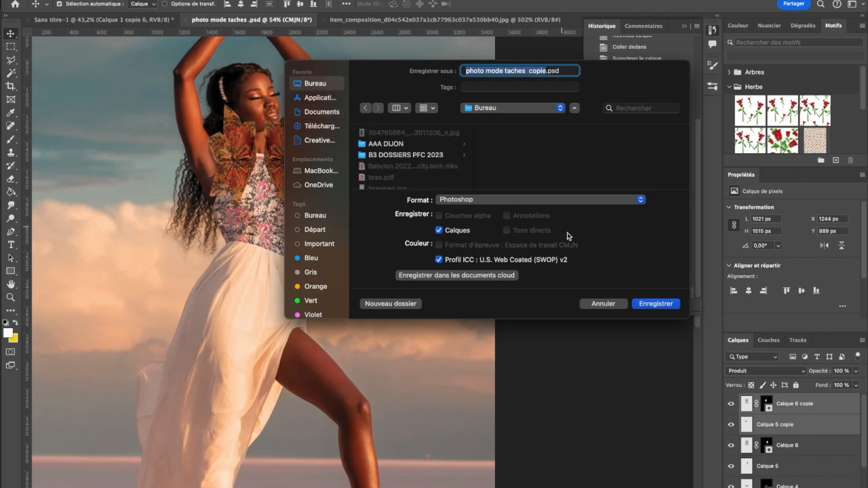
{"action": "left_click", "coordinate": [495, 200]}
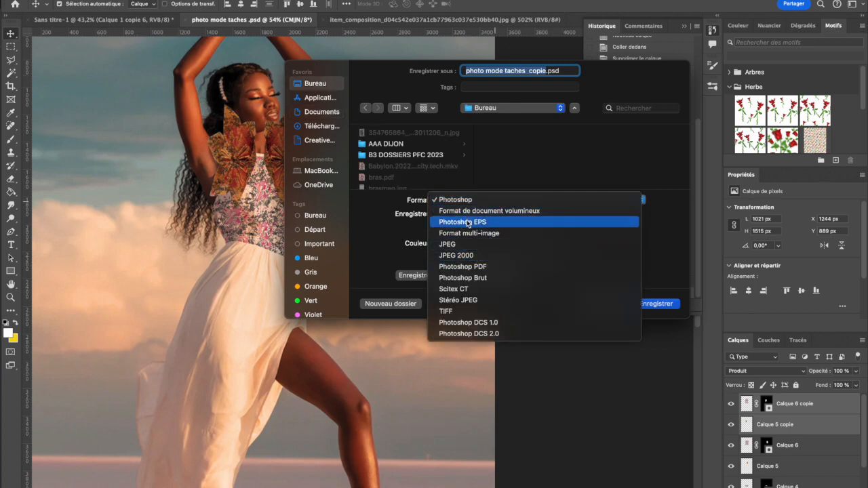
{"action": "left_click", "coordinate": [475, 268]}
{"action": "left_click", "coordinate": [649, 304]}
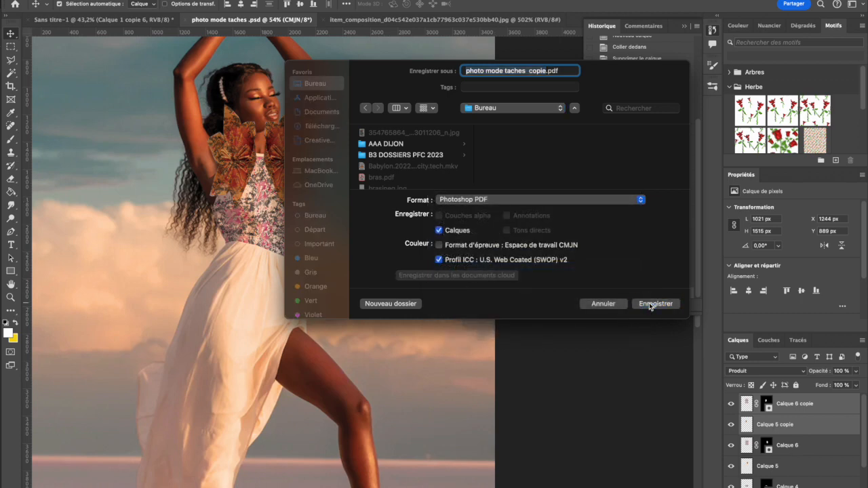
{"action": "left_click", "coordinate": [462, 191]}
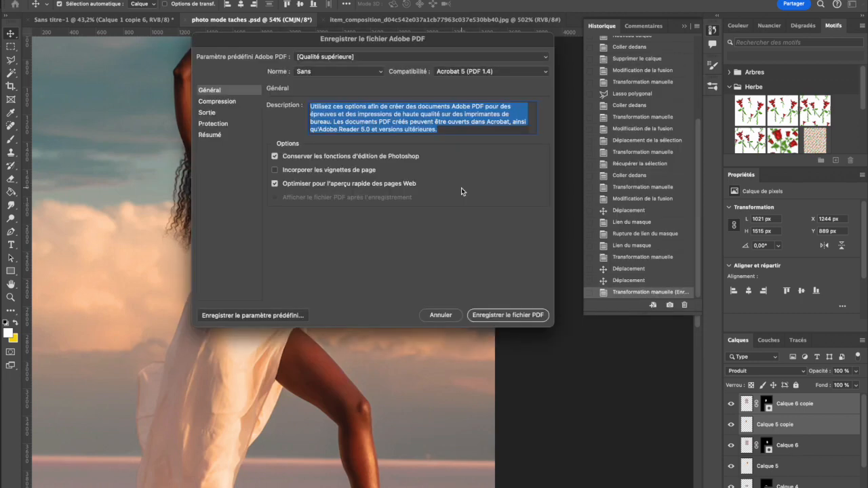
{"action": "left_click", "coordinate": [502, 316]}
{"action": "left_click", "coordinate": [459, 224]}
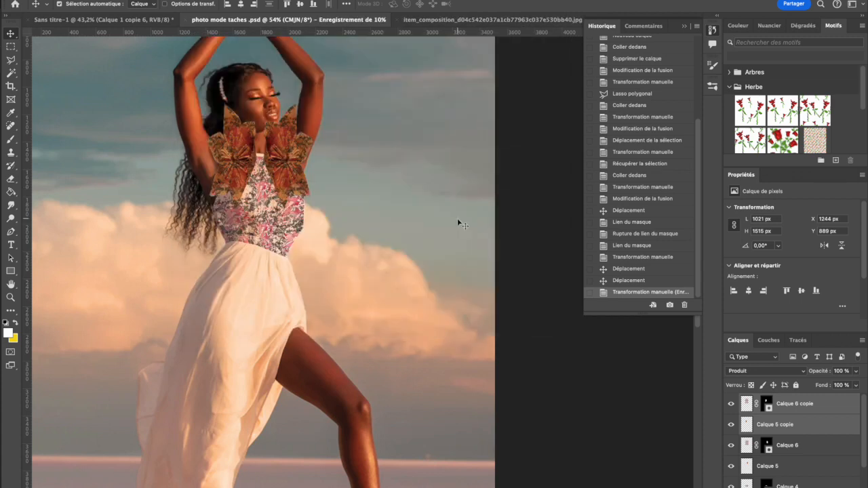